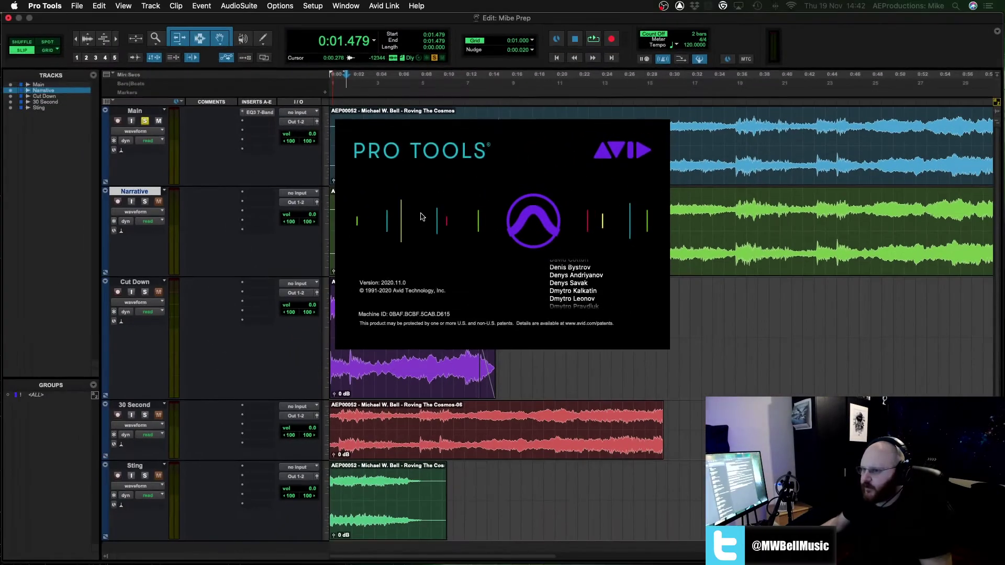
Step: Close the version splash screen and place the edit cursor at about 4.5 seconds in the Narrative track
click(427, 239)
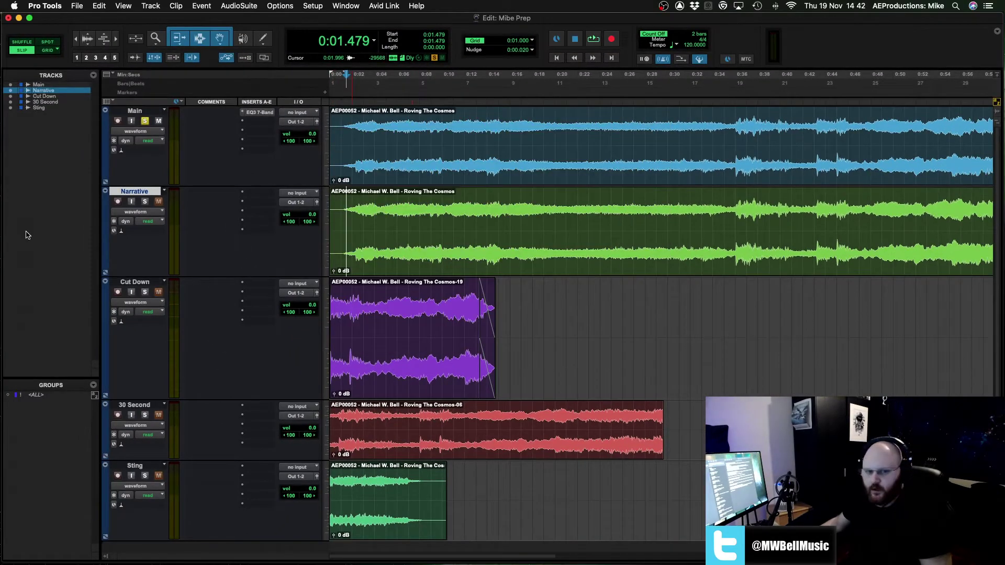
click(340, 210)
click(344, 212)
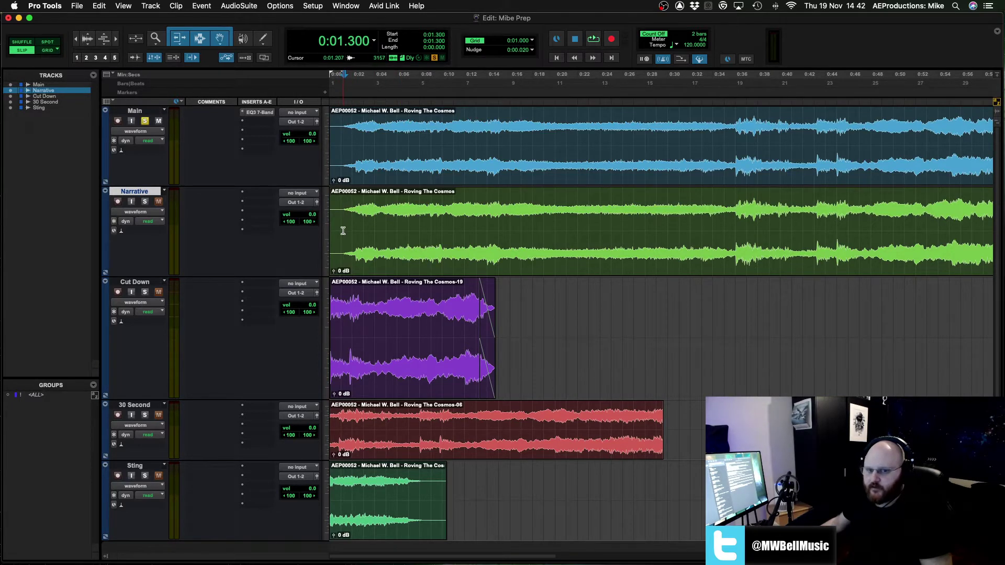
scroll(382, 219, down, 1)
scroll(382, 219, up, 1)
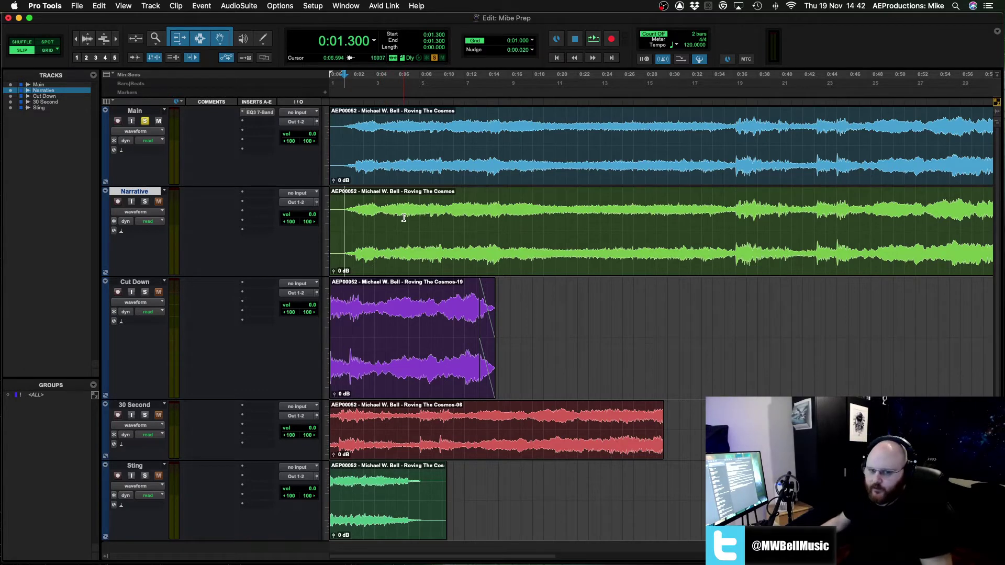
click(382, 246)
key(super+bracketright)
key(super+bracketright)
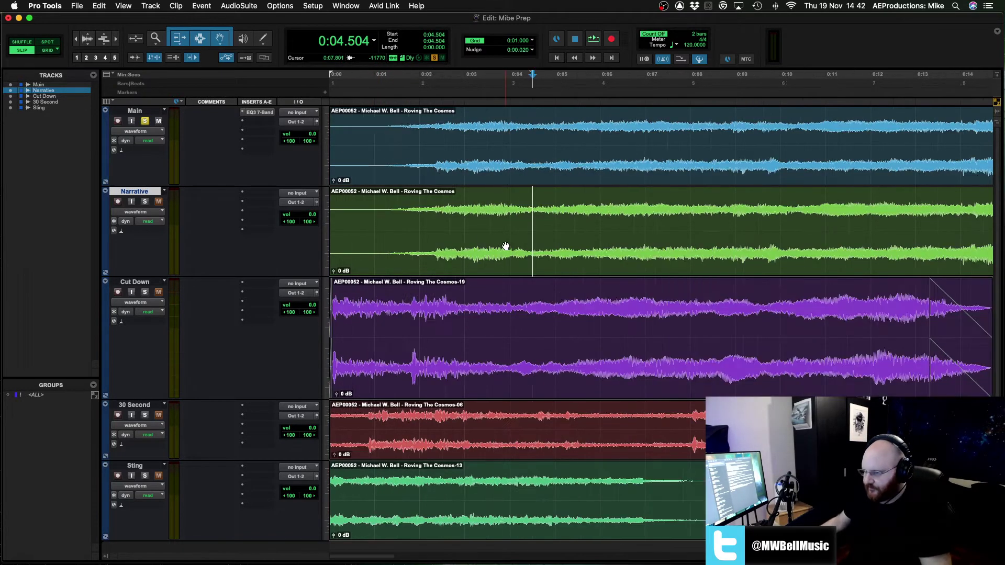
key(super+bracketleft)
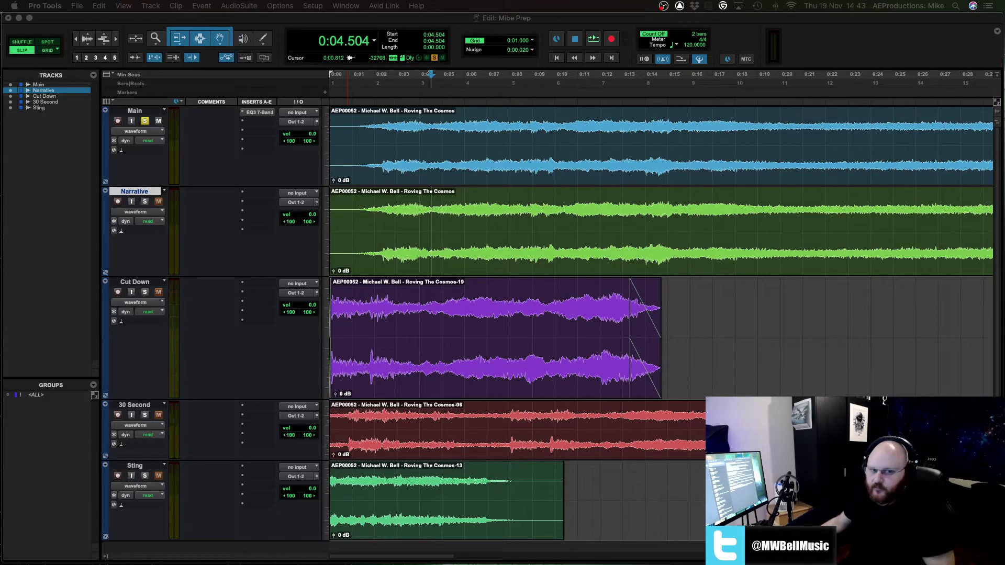
drag(466, 40, 323, 123)
click(229, 107)
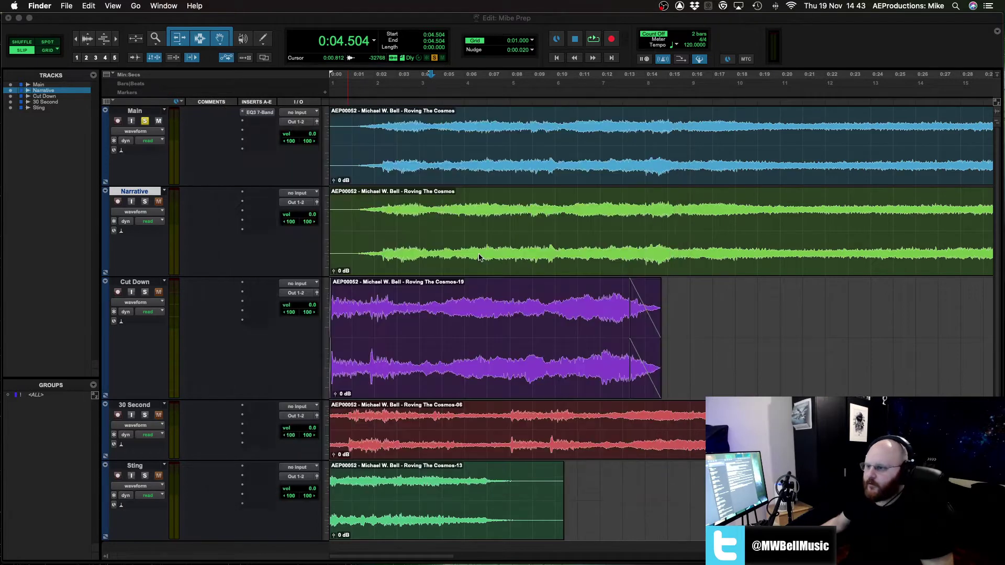
Step: Examine the waveforms of all five tracks in the Edit window at wider and closer zoom levels
click(710, 328)
key(r)
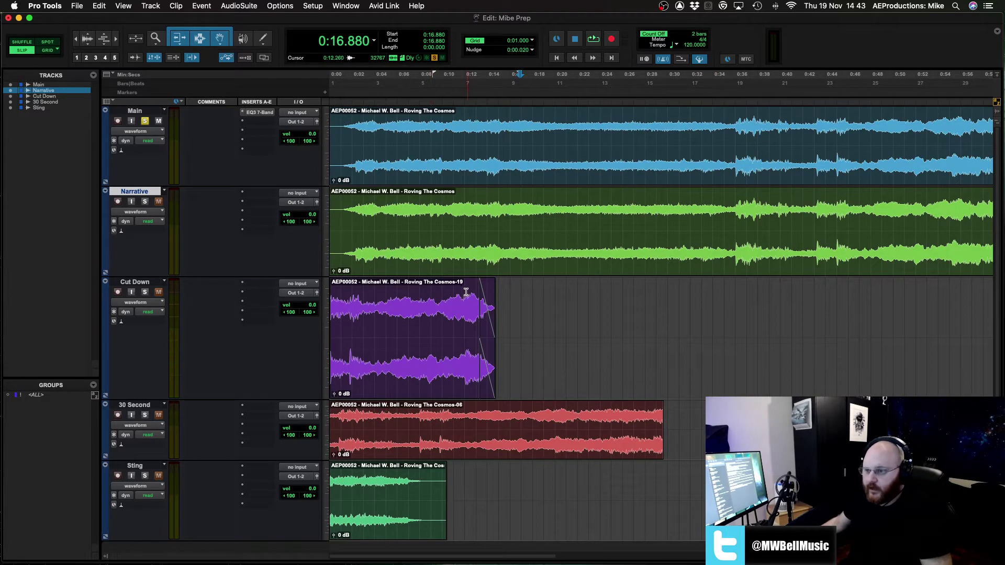
scroll(433, 294, down, 1)
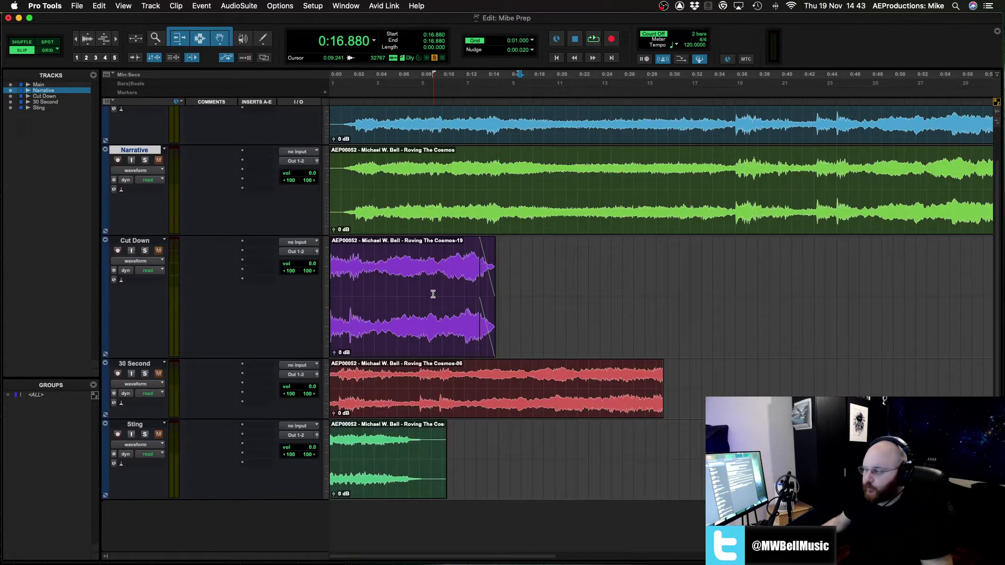
scroll(433, 294, up, 1)
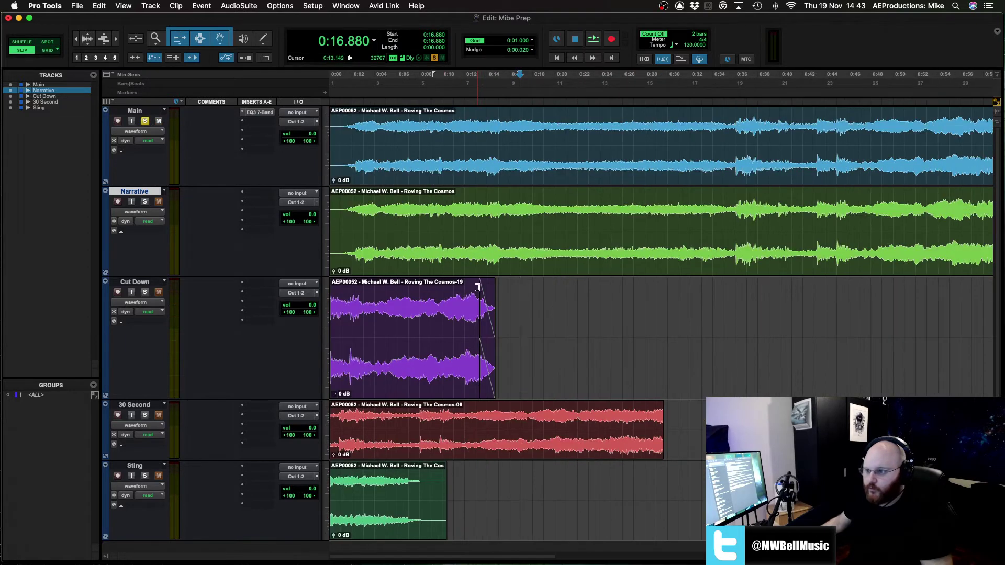
key(r)
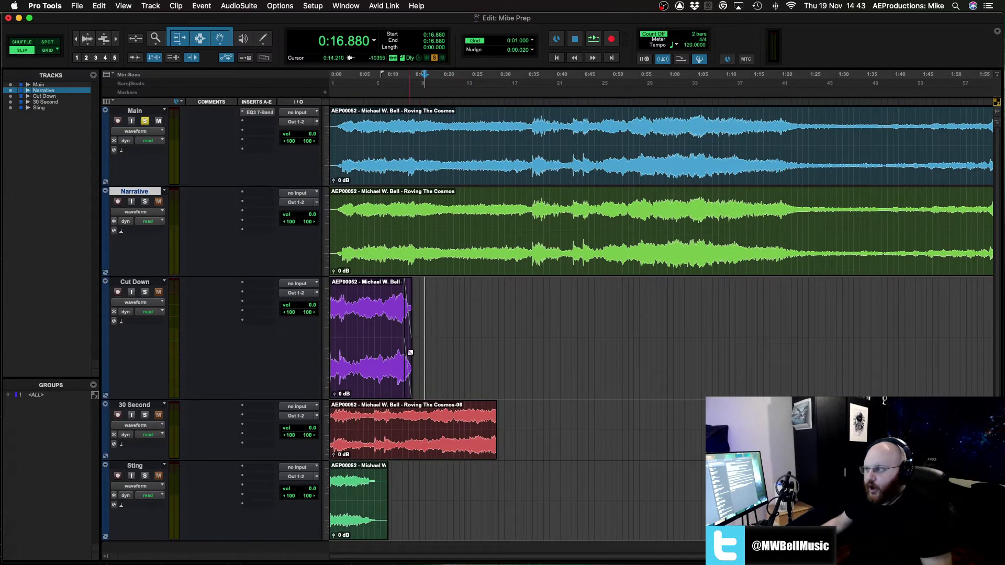
key(r)
key(t)
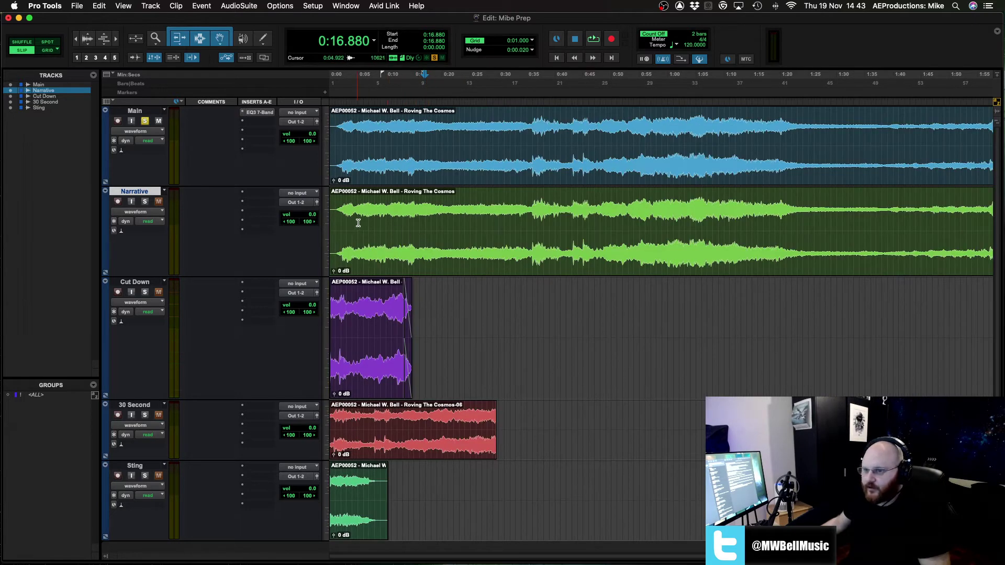
key(t)
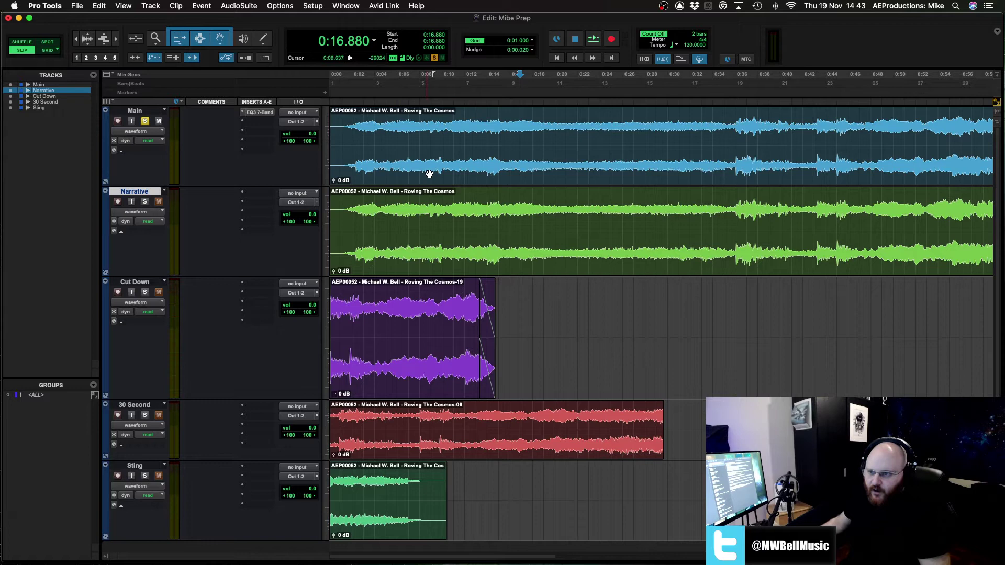
key(r)
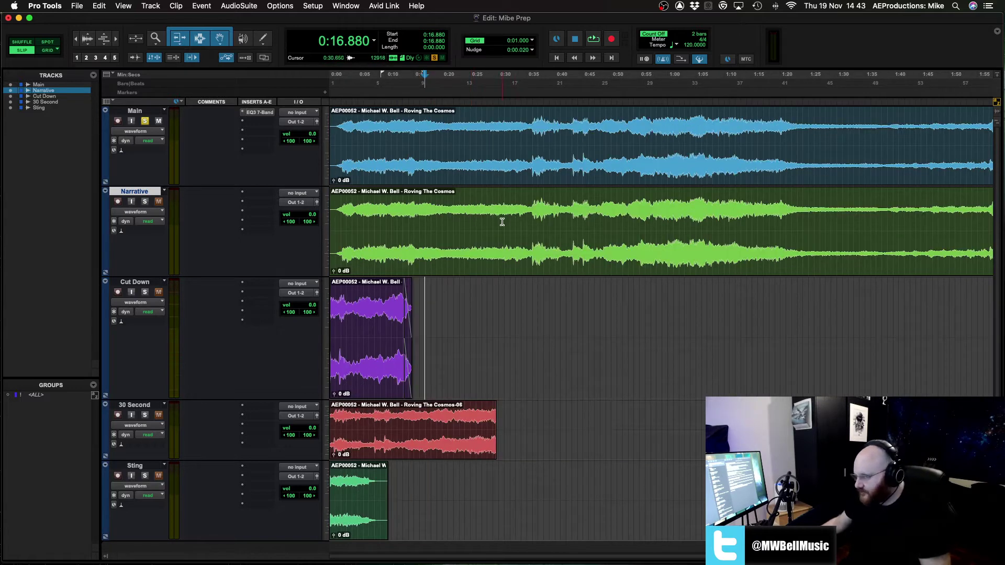
key(t)
click(391, 229)
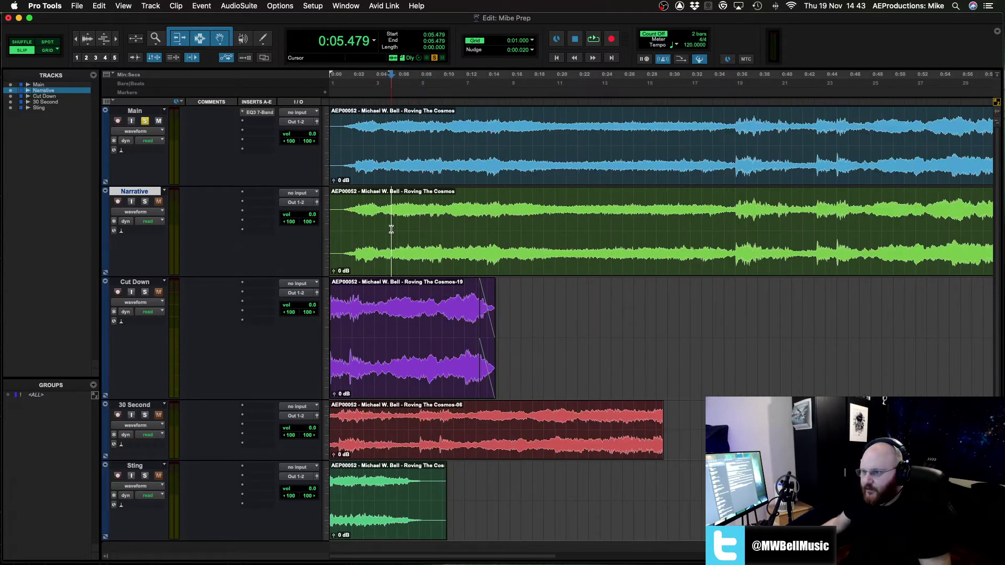
click(362, 220)
click(344, 219)
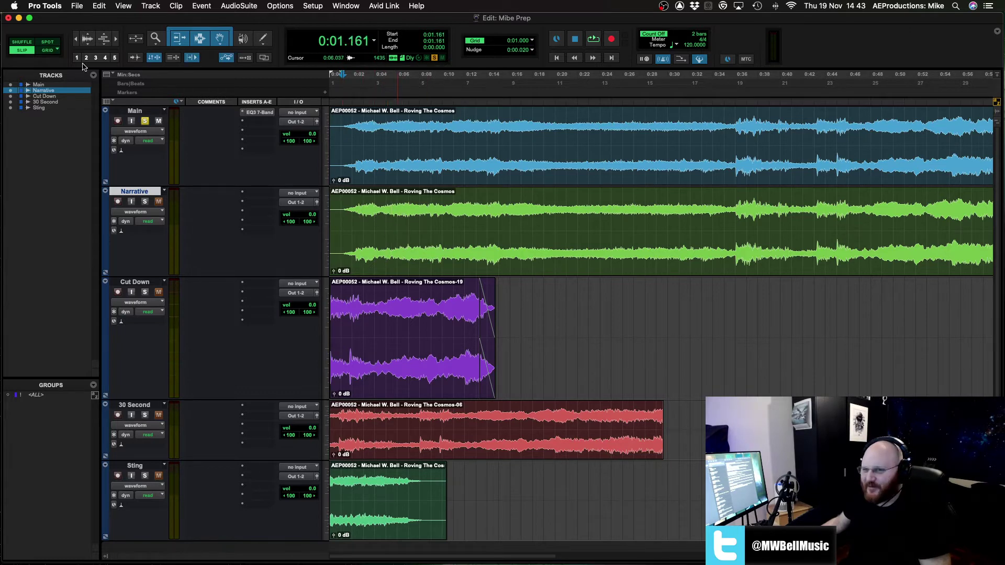
click(51, 9)
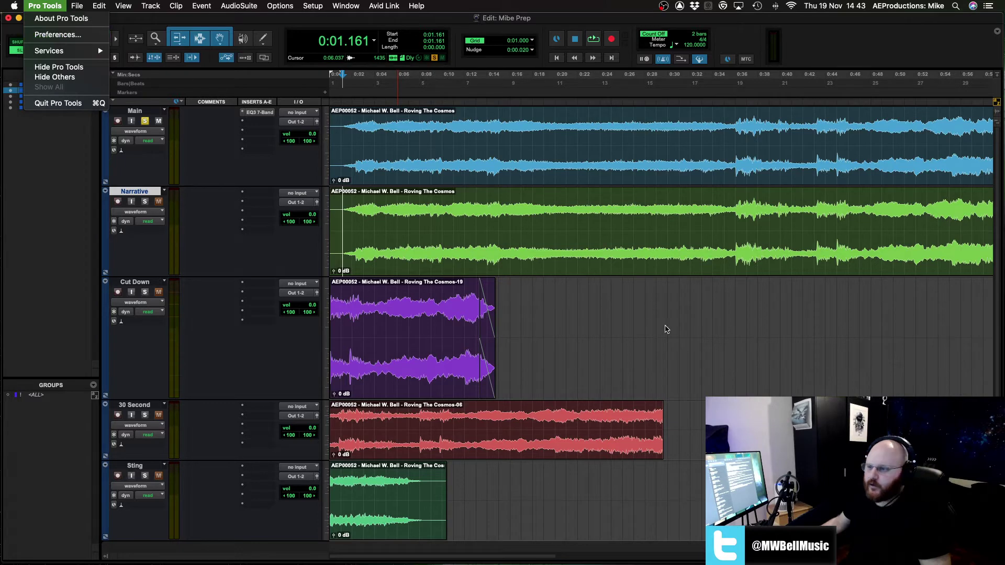
click(665, 329)
key(r)
click(510, 293)
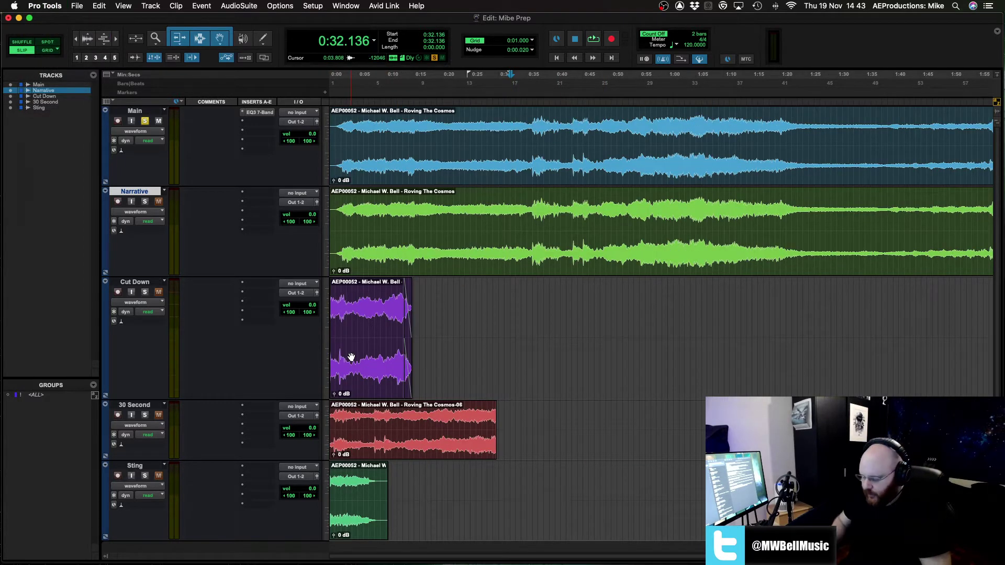
Step: Open the Main track's EQ3 7-Band insert from the Mix window and park its window below the Narrative track in the Edit window
key(super+equal)
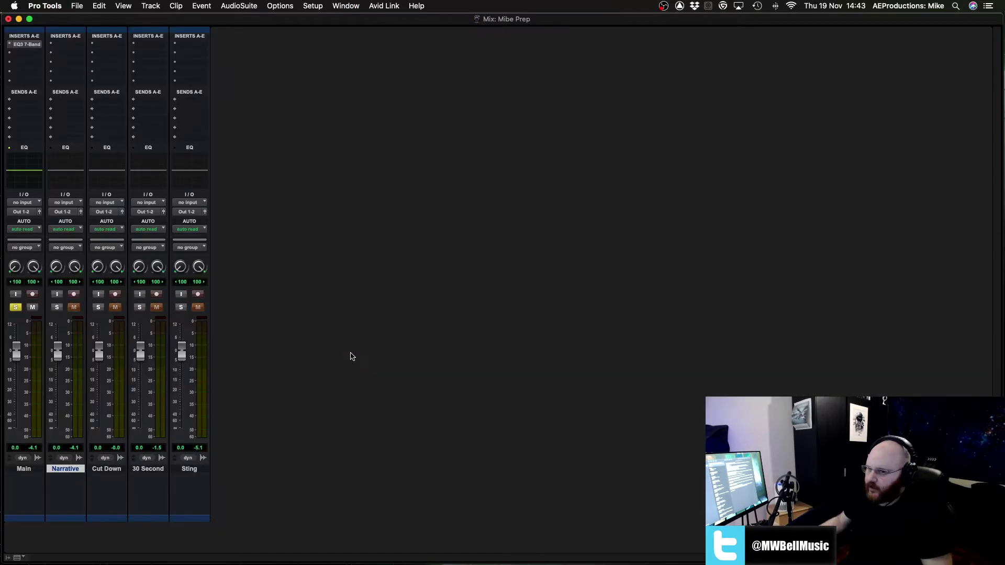
click(28, 45)
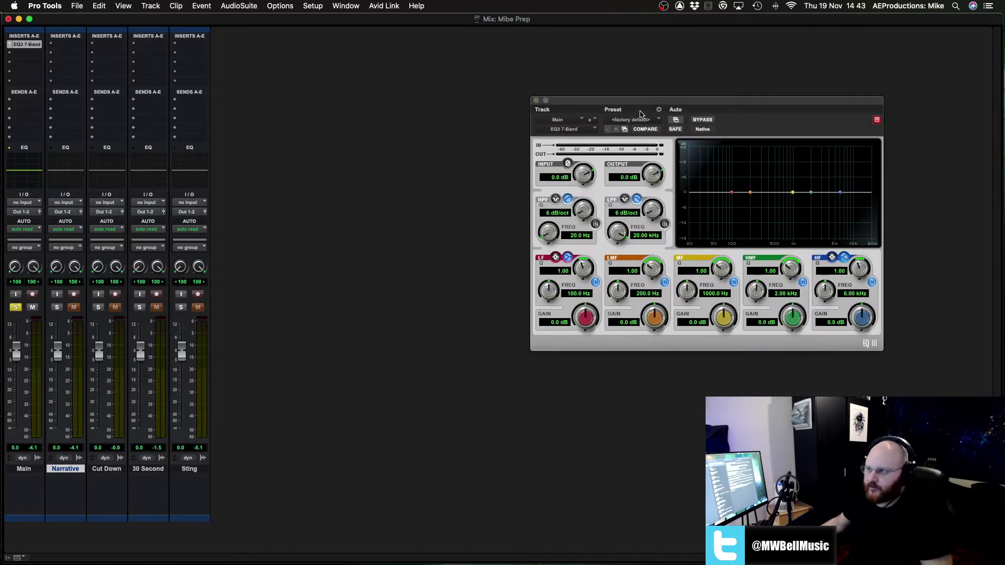
drag(641, 114, 609, 120)
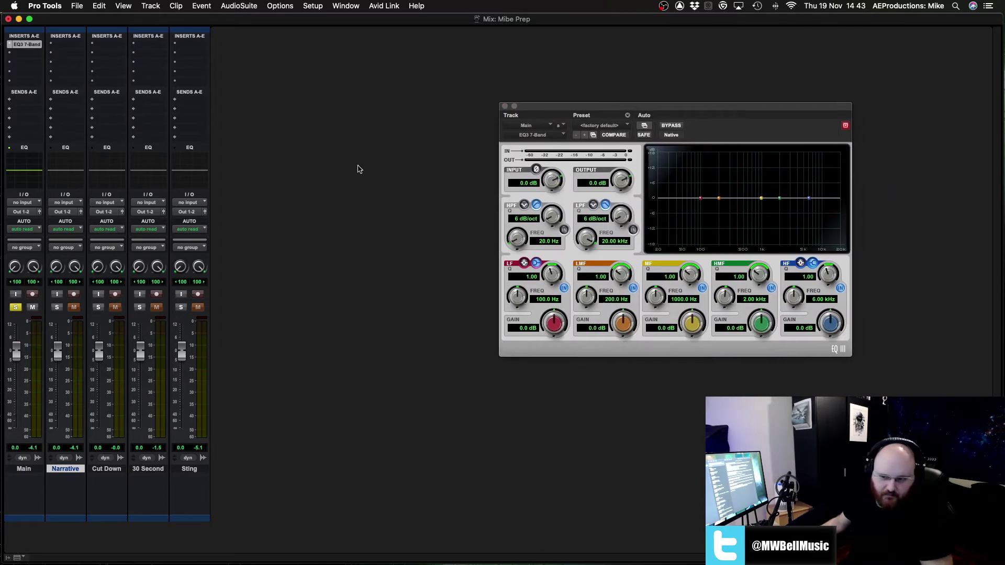
drag(606, 106, 603, 107)
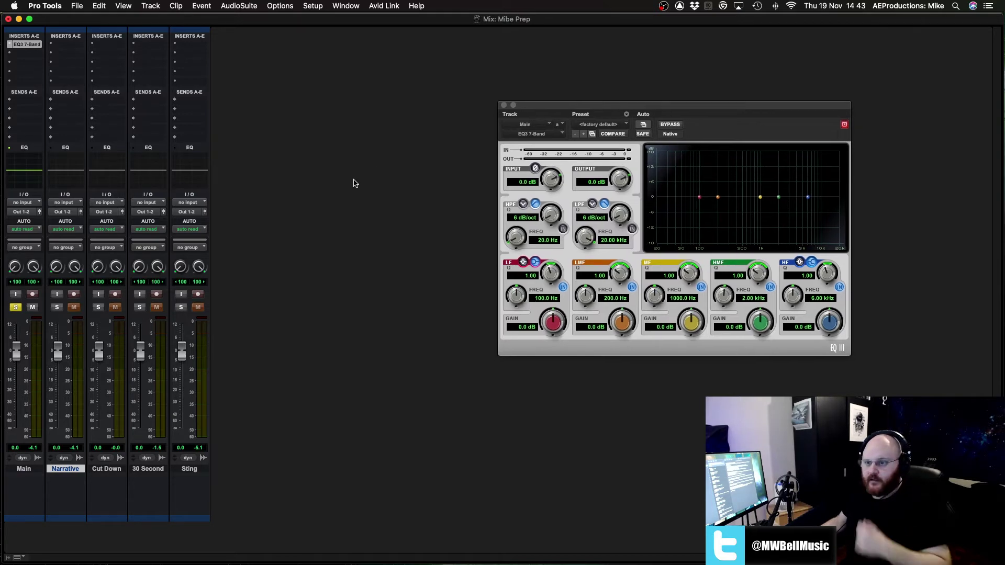
key(super+equal)
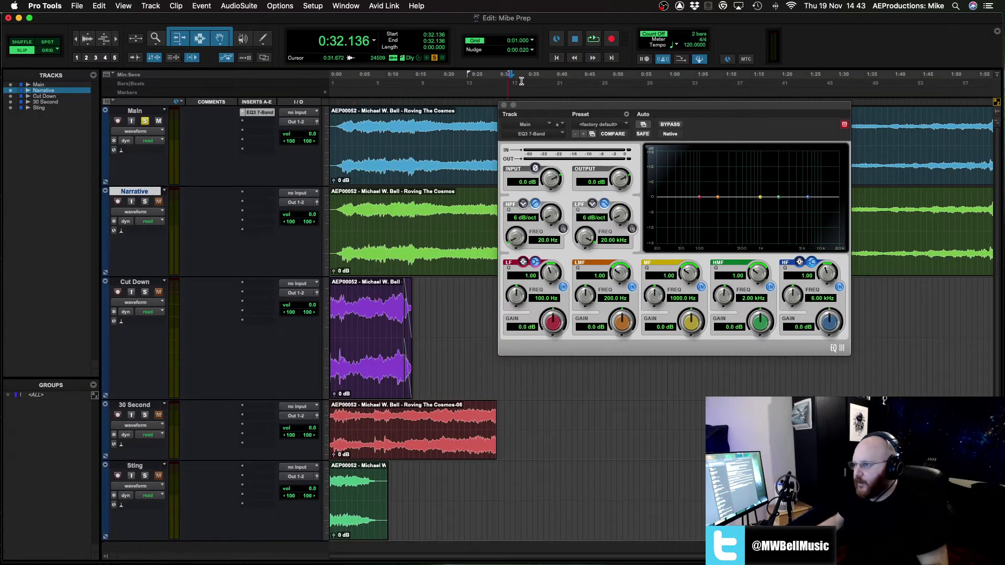
drag(533, 102, 669, 291)
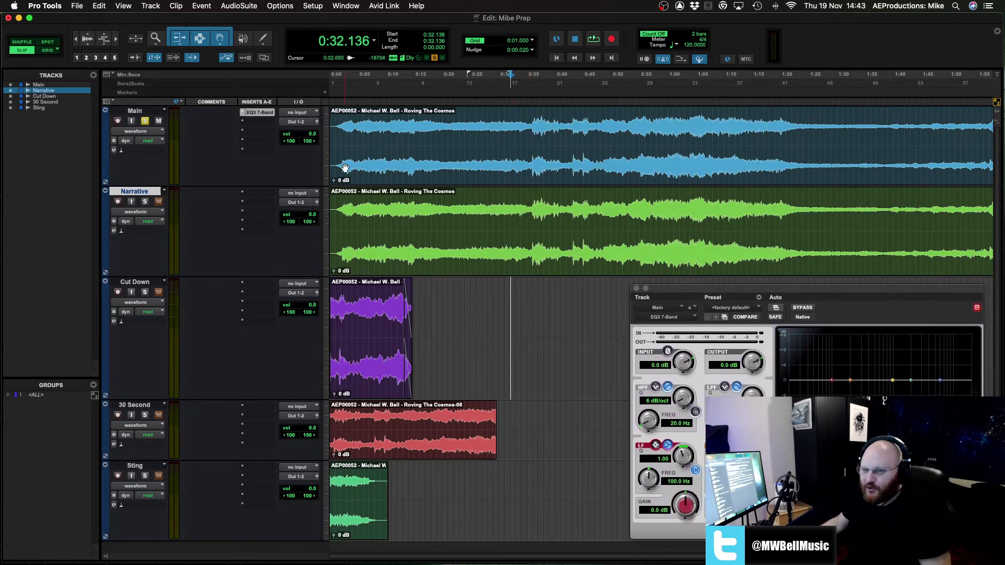
Step: Try to switch the UI theme to Classic in the display preferences, and cancel the change
click(41, 7)
click(45, 34)
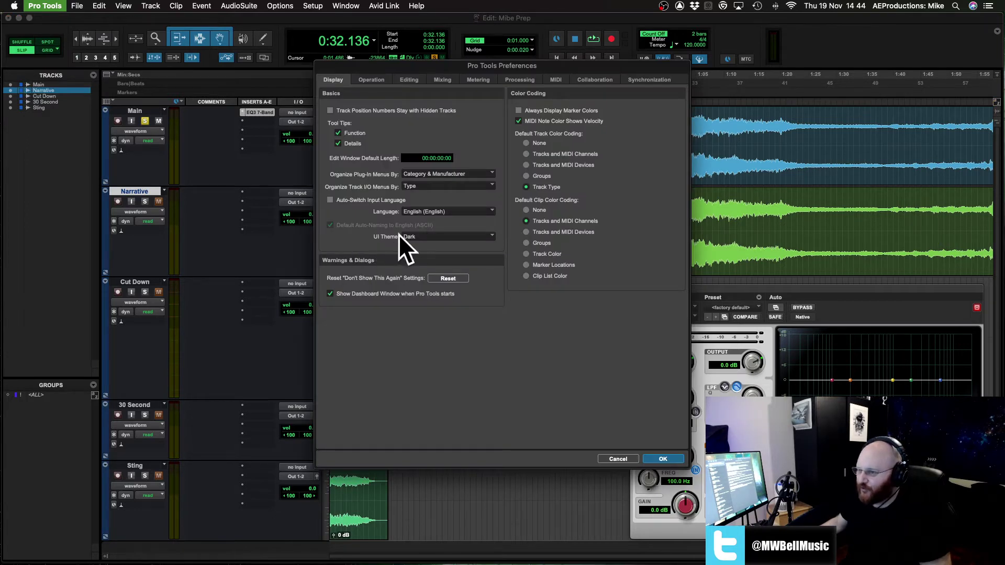
click(418, 238)
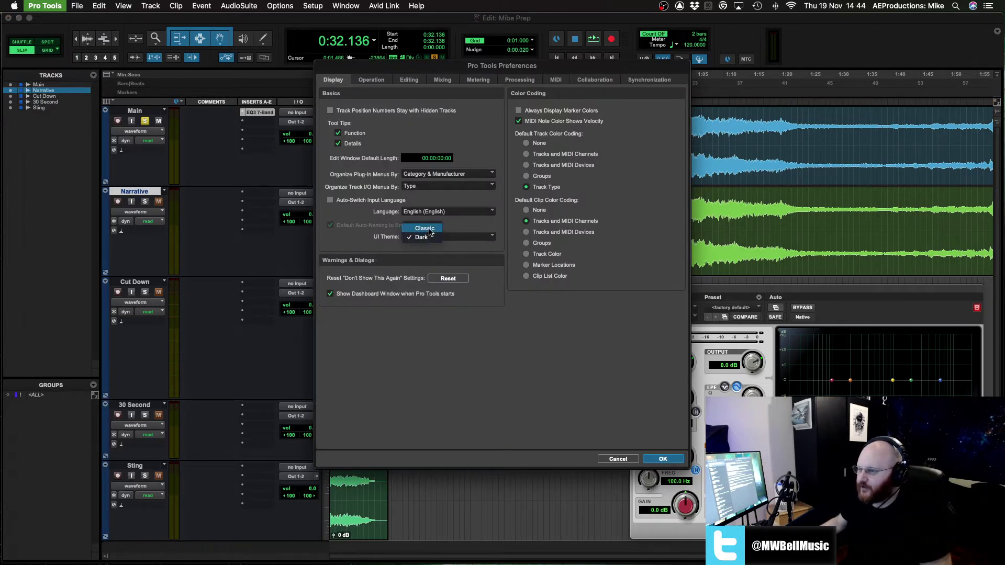
click(425, 228)
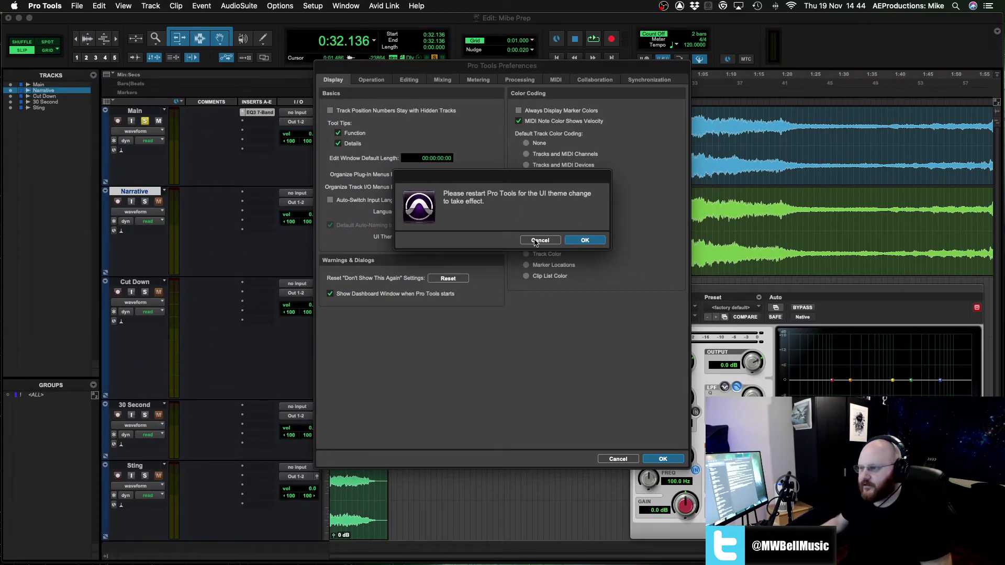
click(539, 240)
click(618, 458)
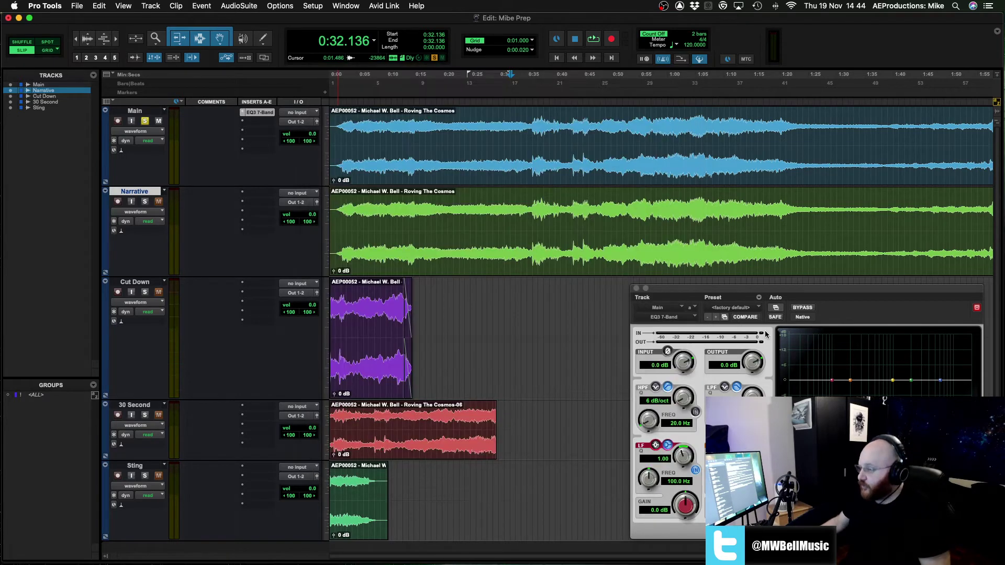
Step: Play the session from the beginning and jump playback to about 0:36.6 in the Narrative track
drag(806, 291, 810, 289)
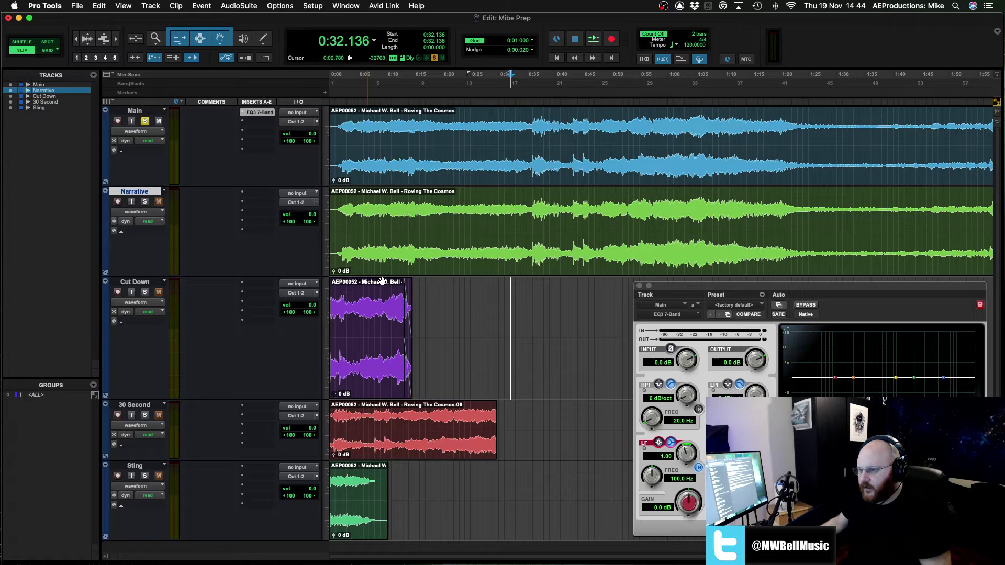
click(419, 299)
key(Return)
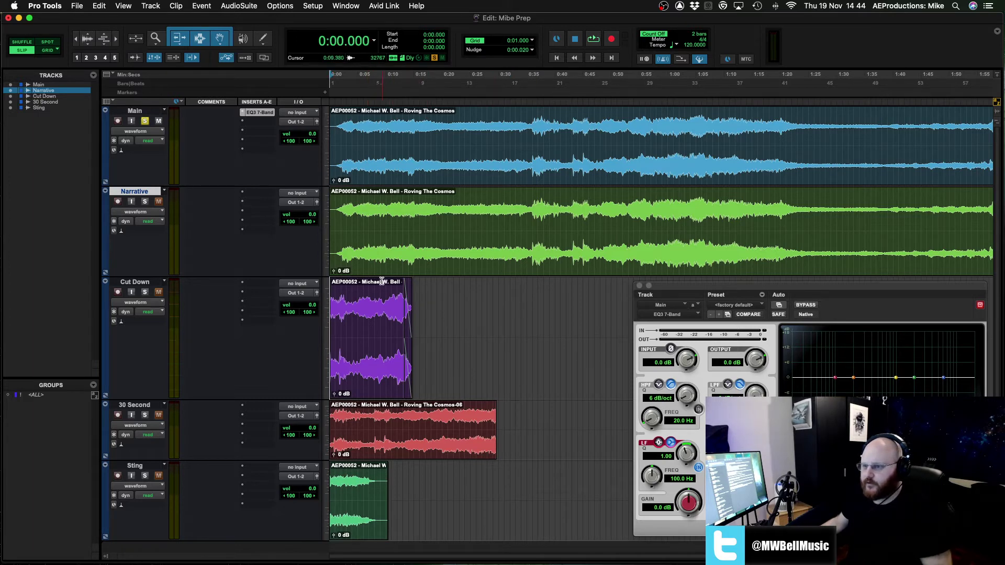
key(space)
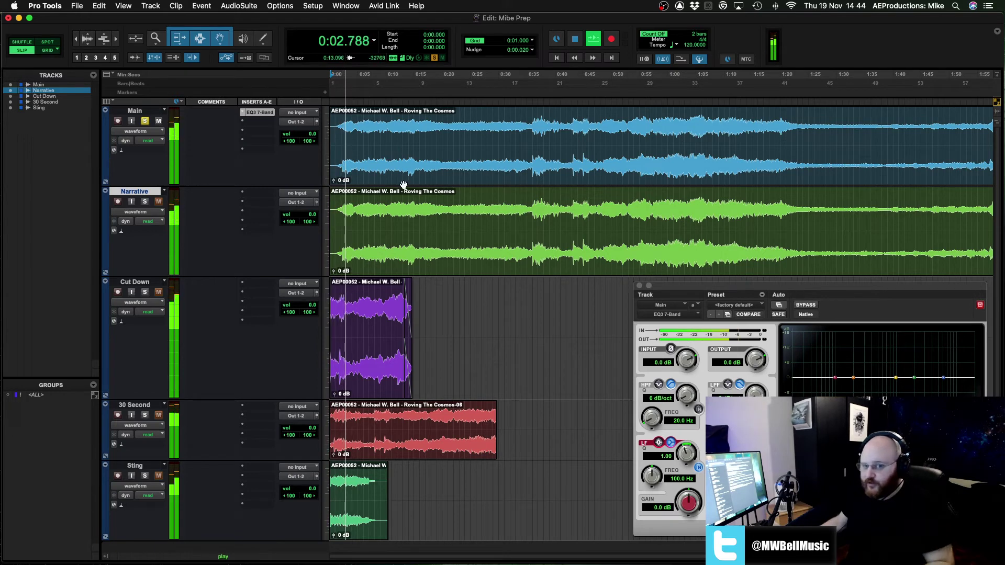
key(r)
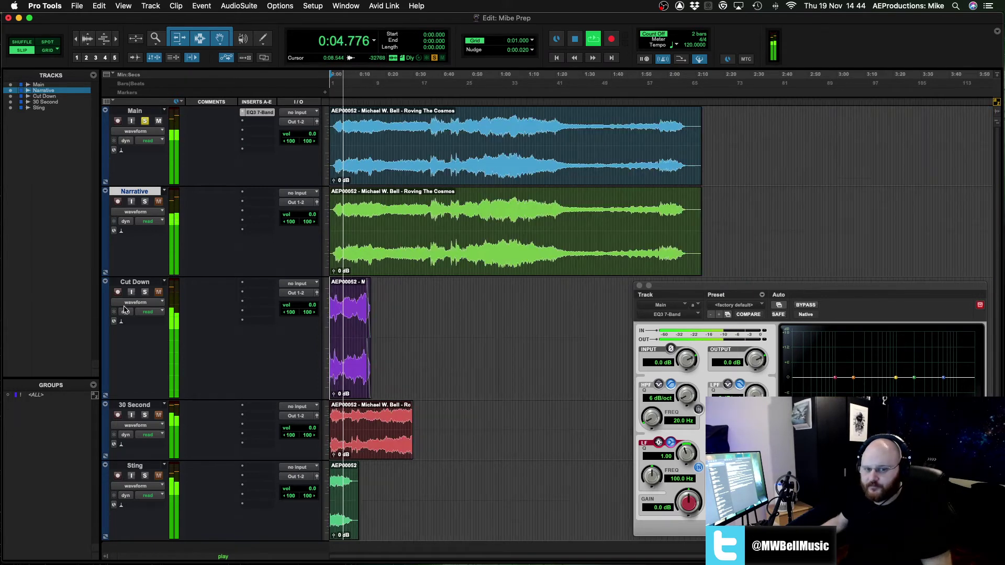
click(434, 207)
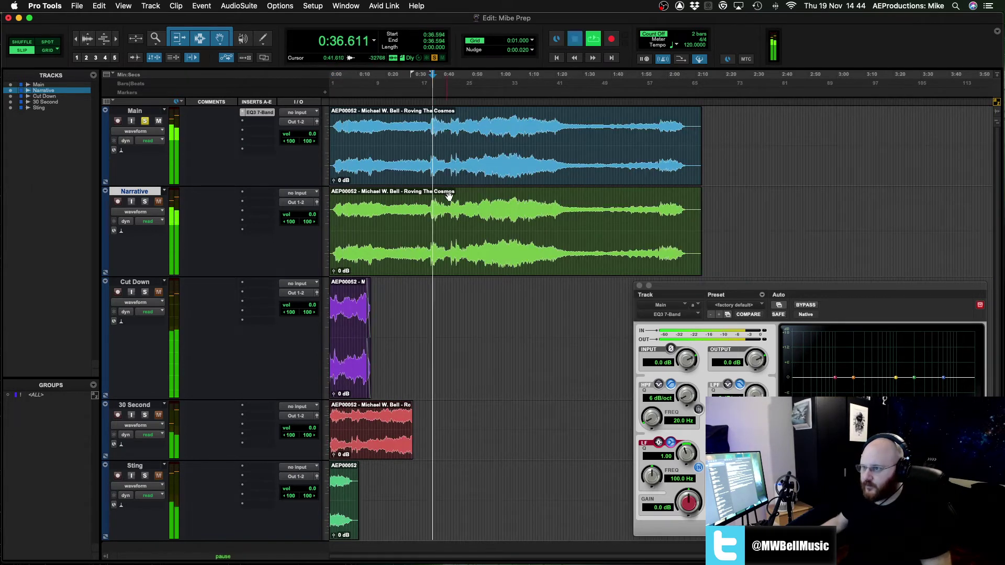
Step: Switch the solo from Main to Narrative during playback, and finish with no track soloed and playback stopped
click(145, 202)
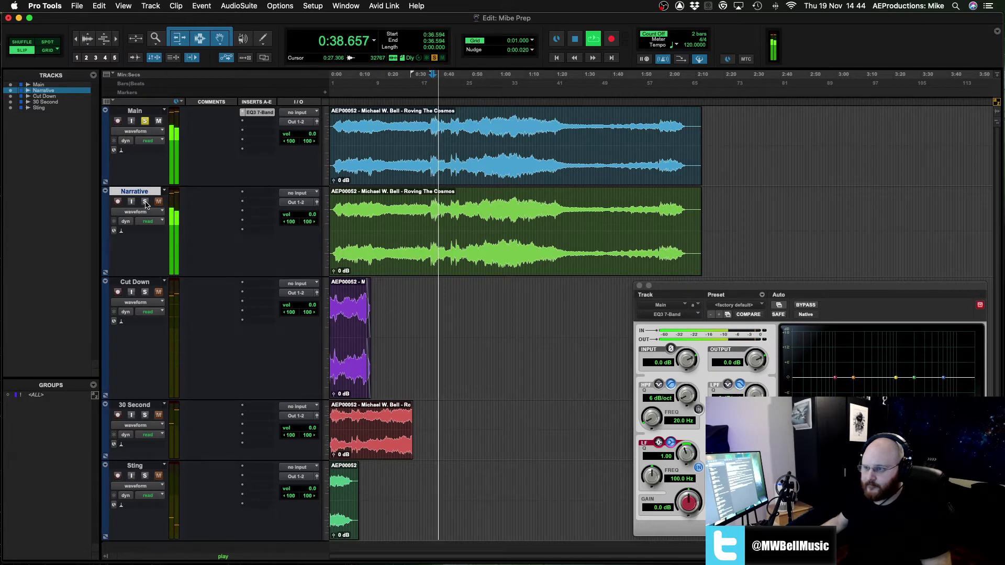
click(145, 121)
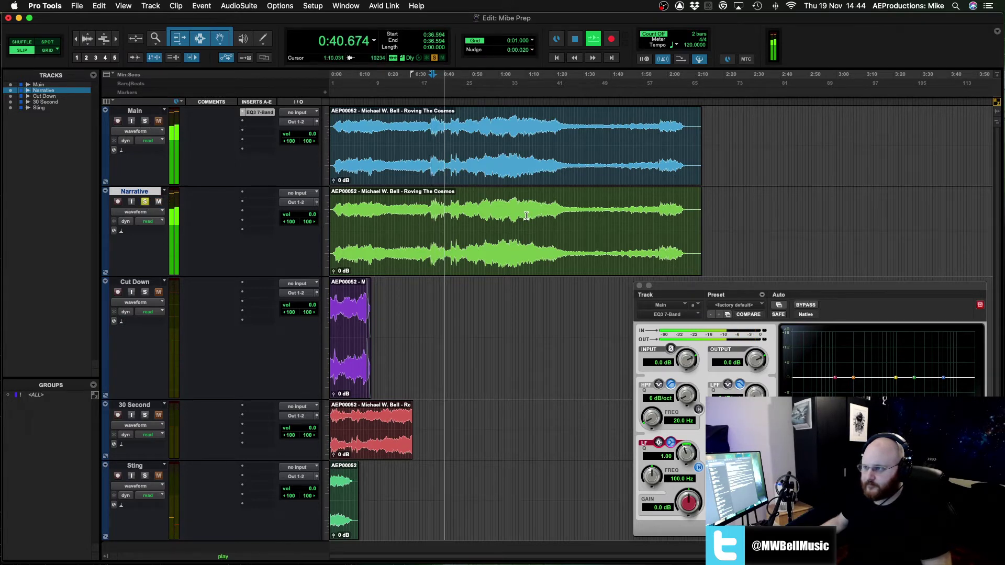
click(146, 204)
key(space)
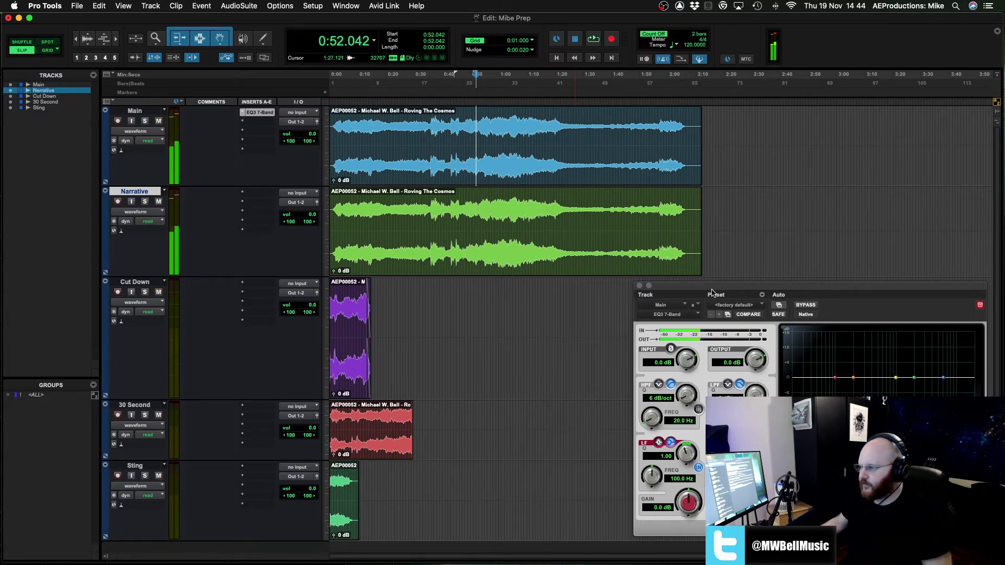
Step: Move the EQ3 7-Band window over the Narrative track and back below it, placing the edit cursor at 0:35.851 in between
drag(707, 289, 656, 204)
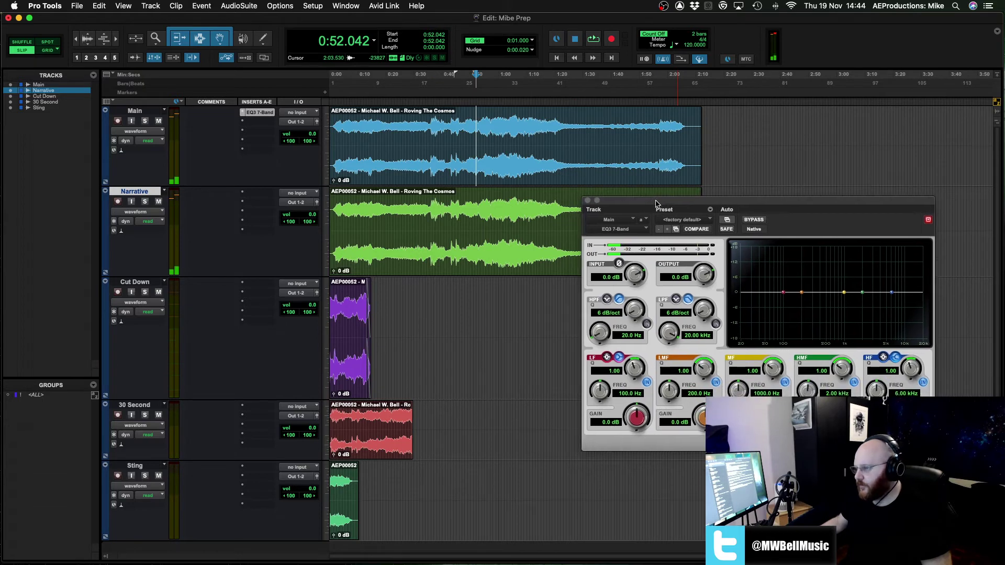
click(429, 212)
scroll(429, 213, right, 2)
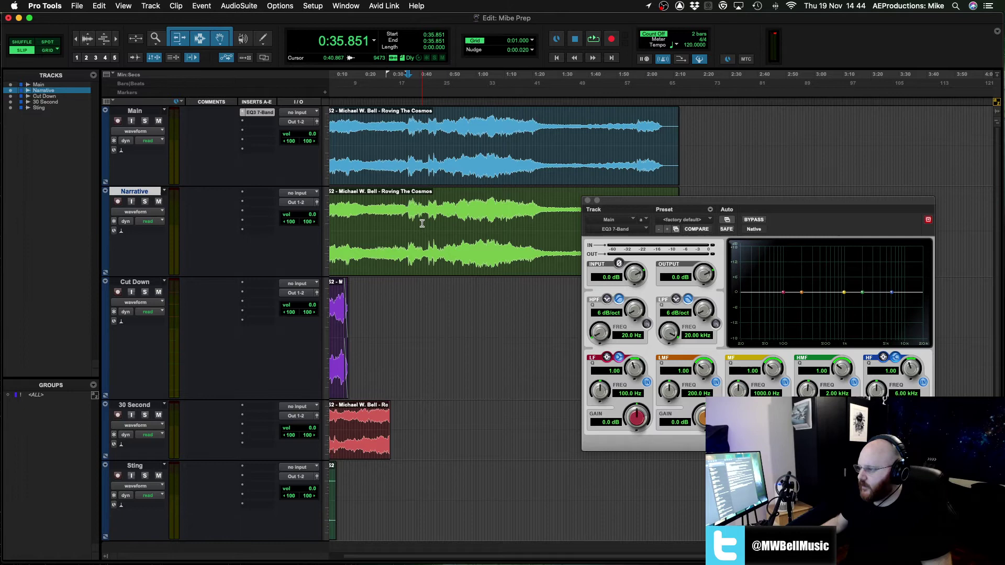
scroll(422, 224, left, 2)
scroll(455, 229, right, 2)
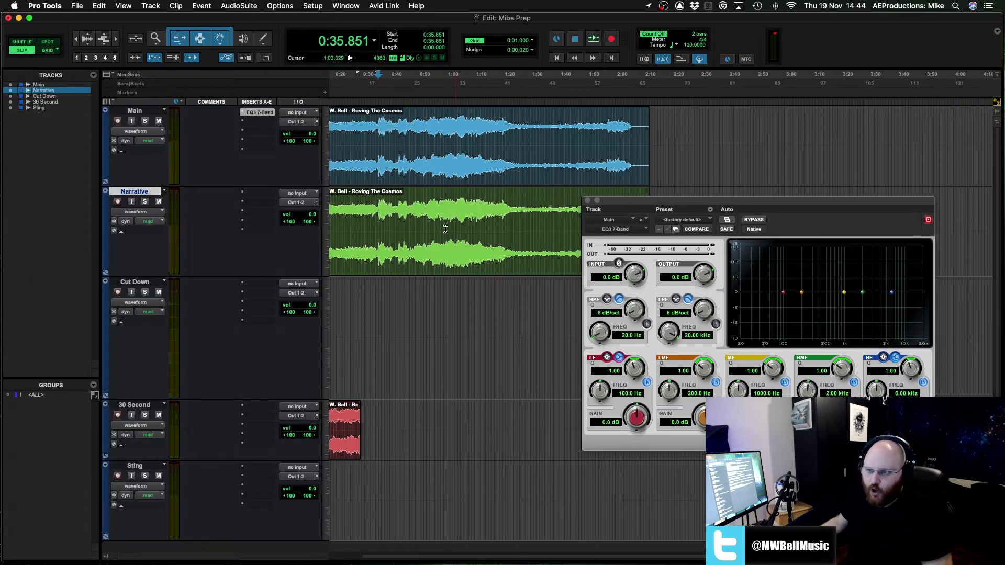
scroll(446, 231, left, 2)
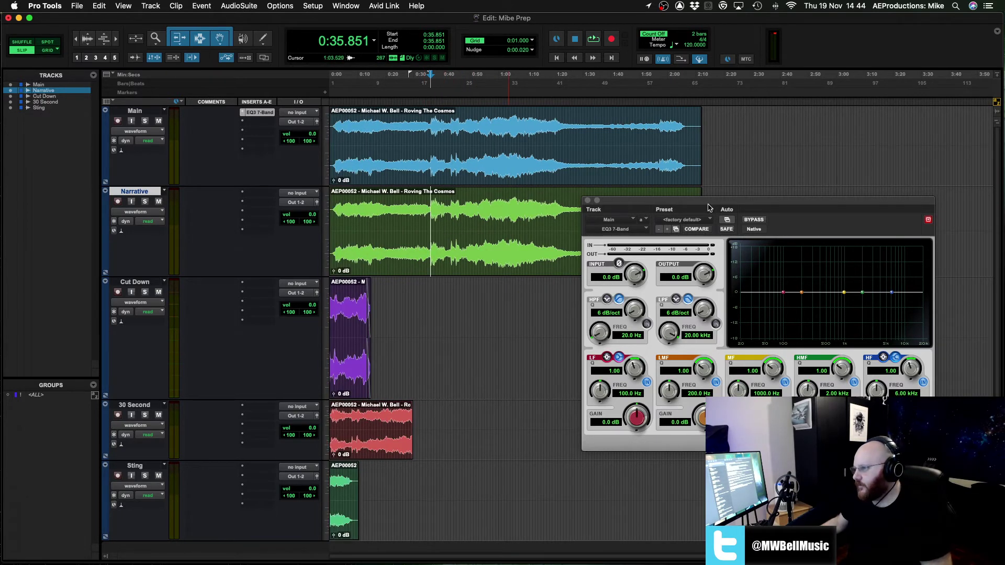
drag(712, 204, 766, 292)
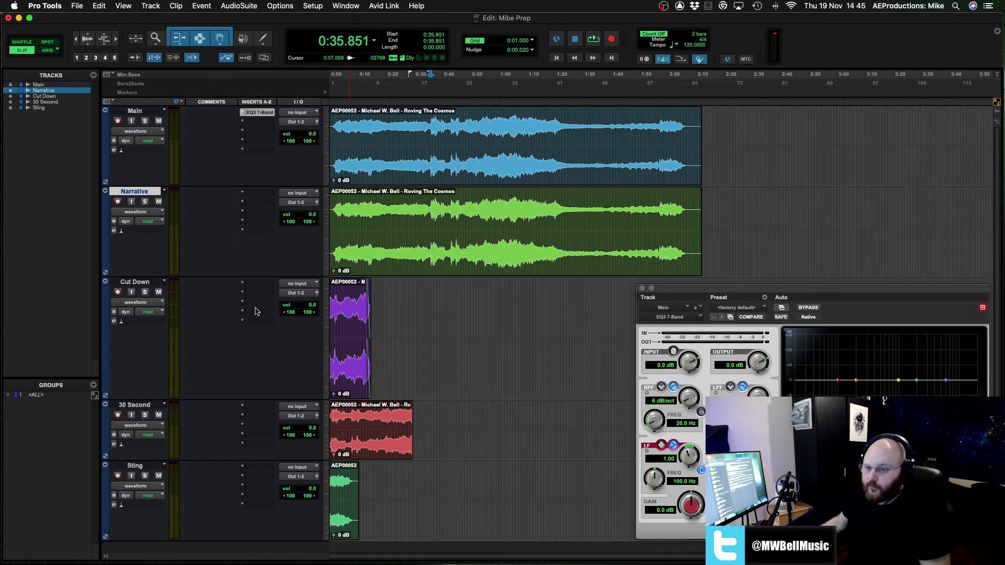
Step: Close the EQ3 7-Band window and place the edit cursor at about 0:23.8 in the Cut Down track
click(450, 311)
scroll(452, 286, down, 2)
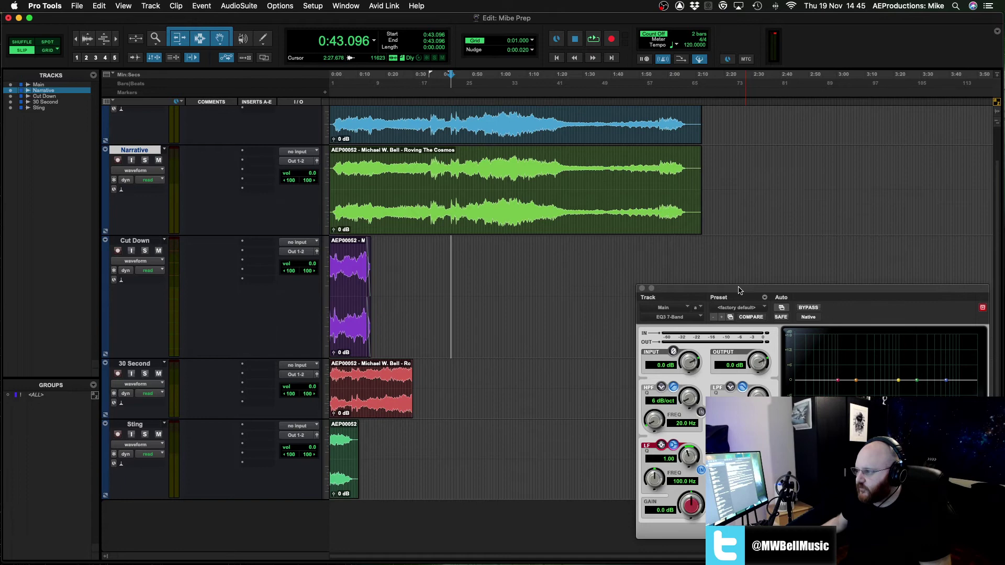
drag(744, 289, 724, 279)
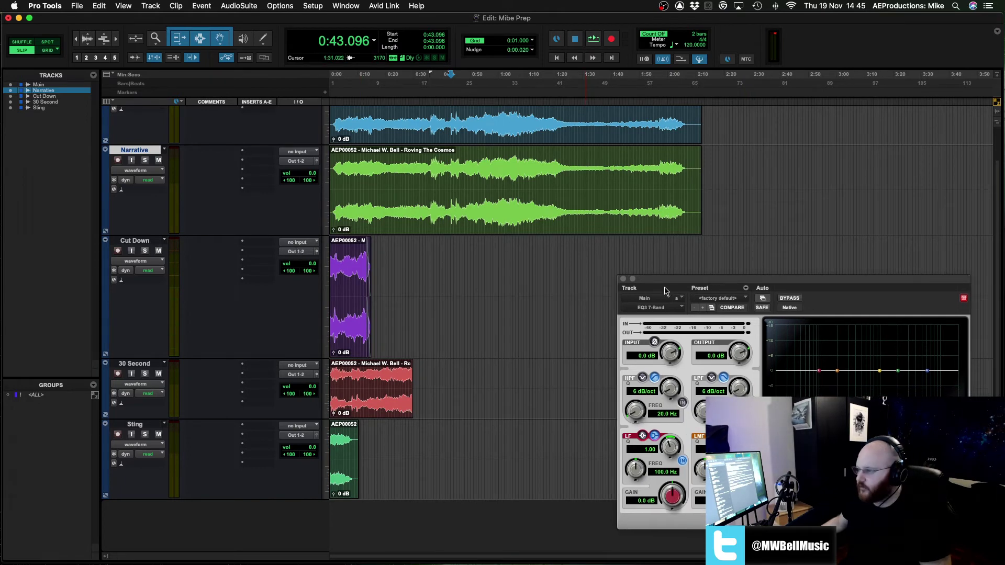
click(623, 280)
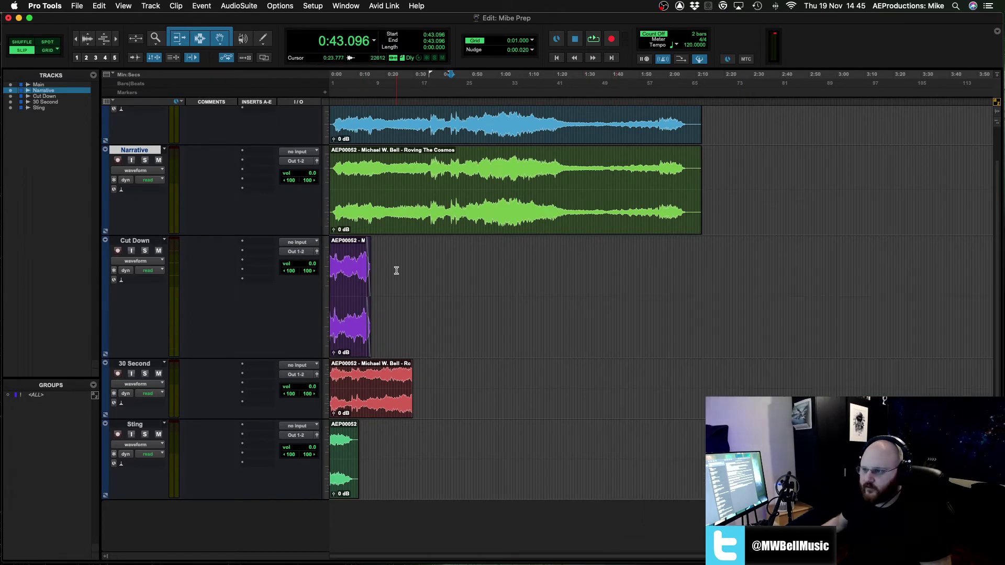
click(396, 274)
scroll(413, 274, up, 2)
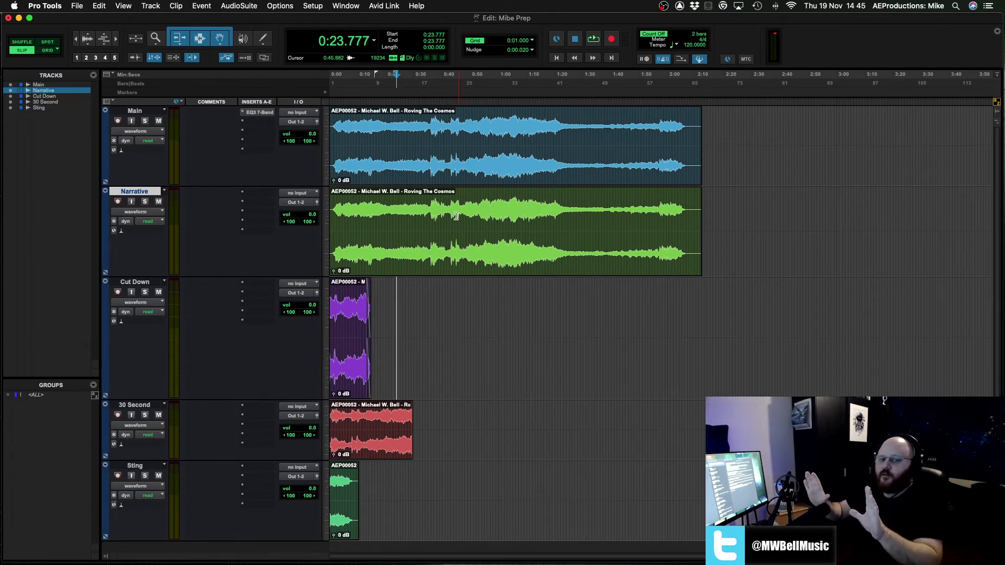
Step: Create one new stereo instrument track using ticks, directly below the Narrative track
click(446, 292)
key(super+shift+n)
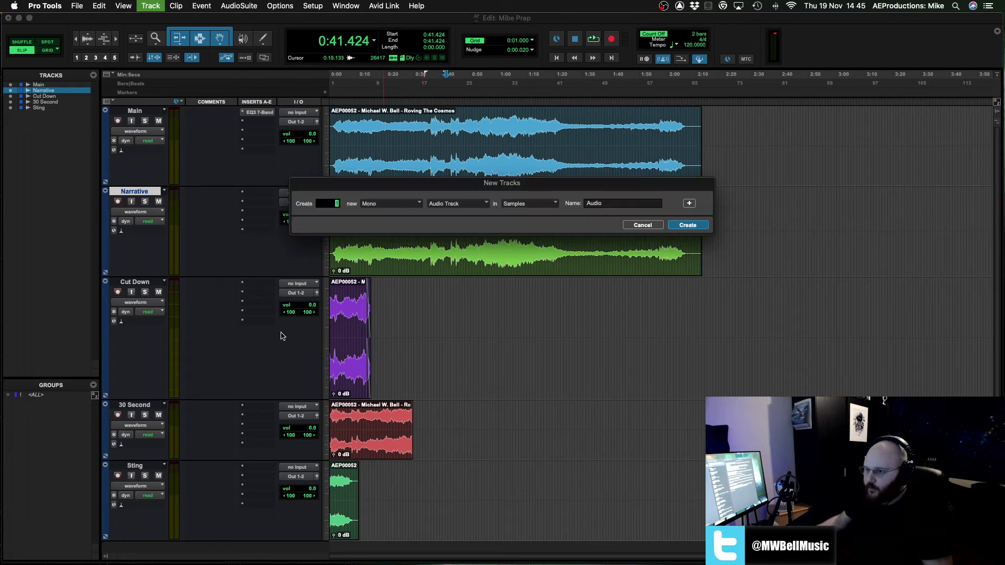
click(401, 204)
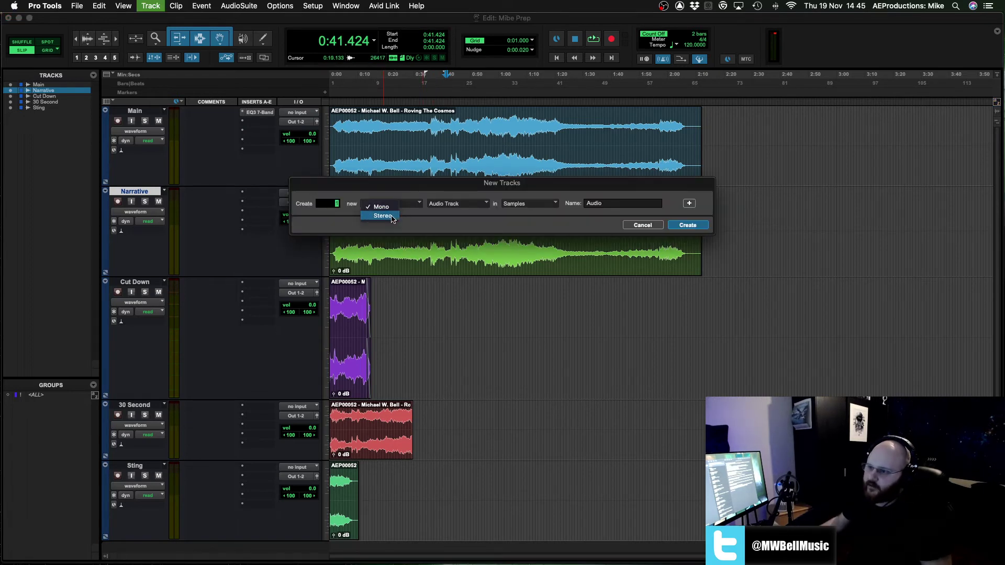
click(393, 217)
click(463, 208)
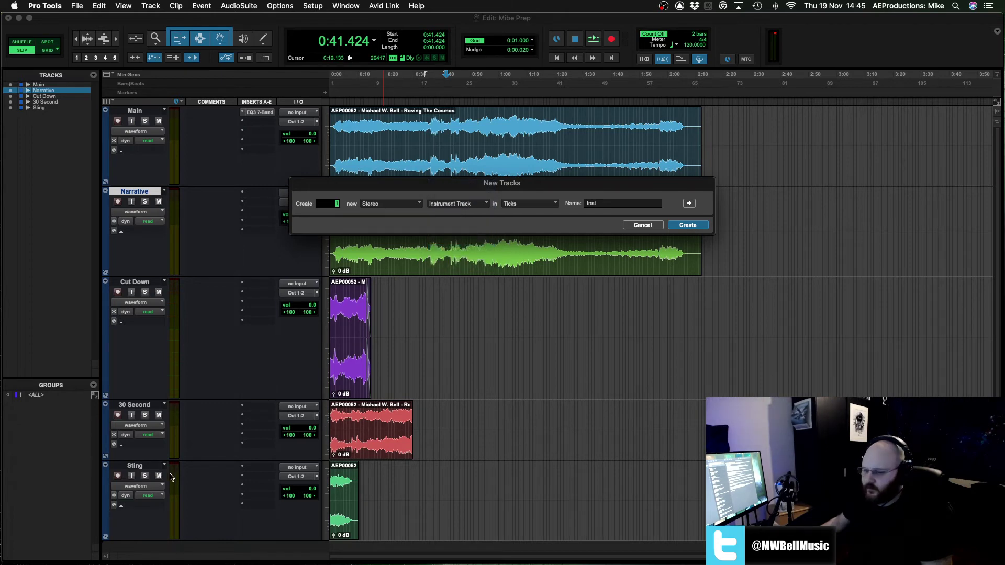
key(Return)
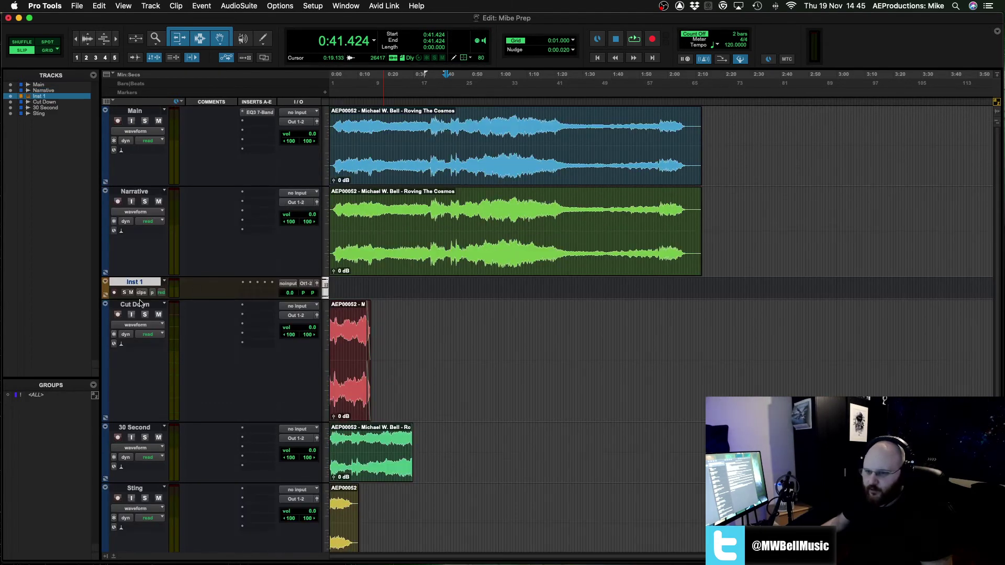
Step: Increase the height of the Inst 1 track to roughly match the 30 Second track
drag(139, 299, 139, 337)
key(Escape)
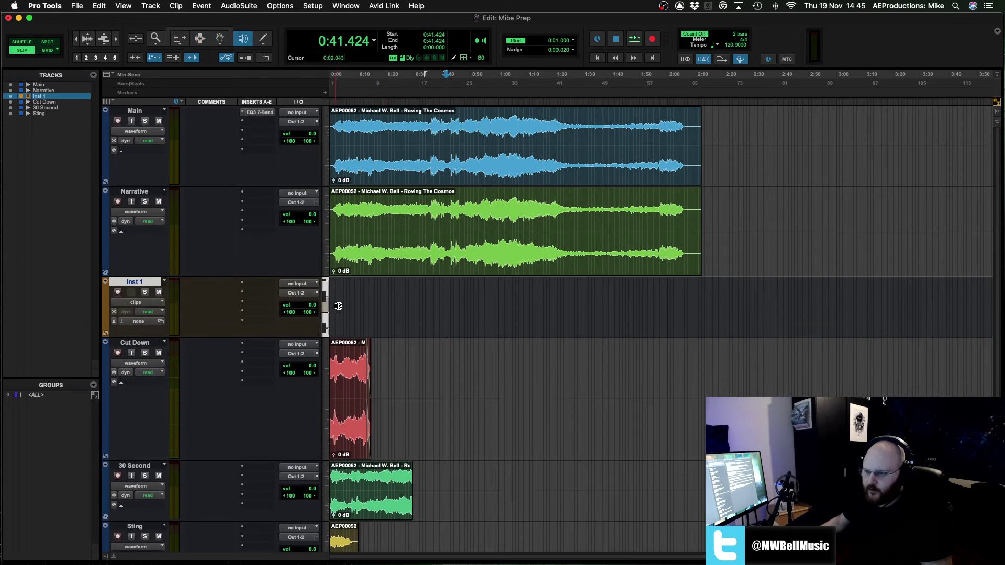
right_click(326, 308)
click(428, 318)
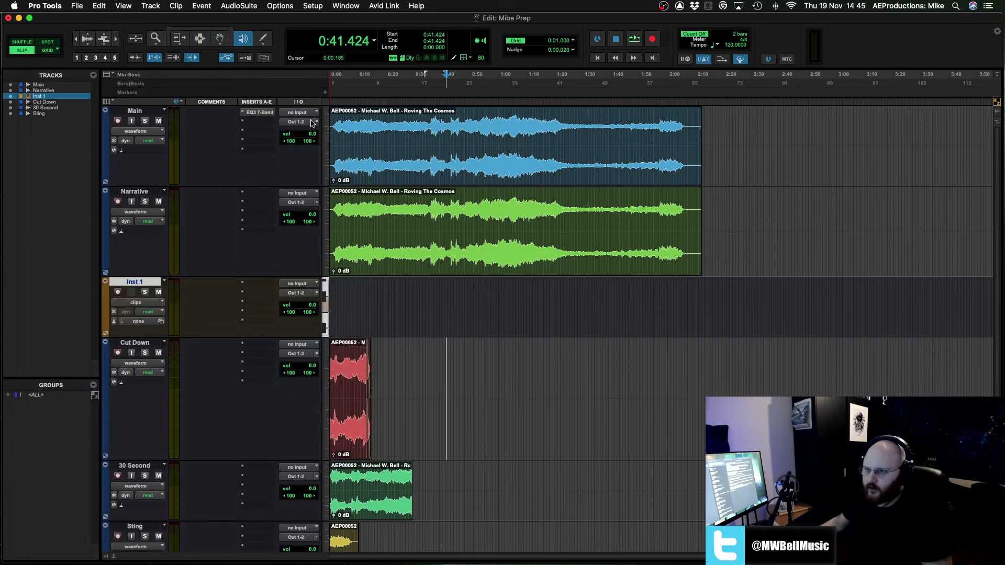
key(Escape)
key(Escape)
key(Escape)
key(Escape)
key(Escape)
key(Escape)
key(Escape)
key(Escape)
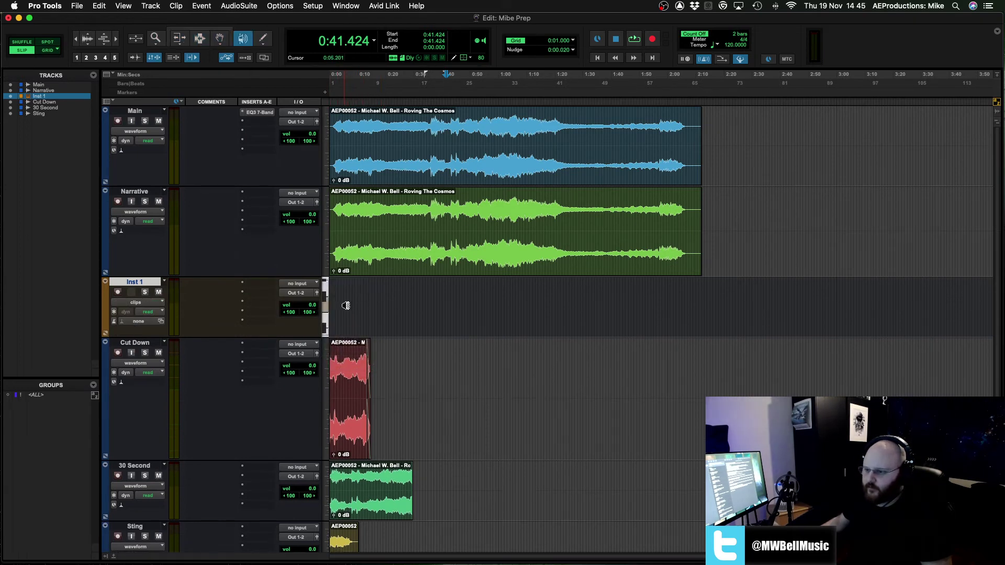
Step: Show the Inst 1 track in notes view and pencil in three short MIDI notes between about 0:08 and 0:18
key(ctrl+minus)
click(353, 309)
click(369, 298)
click(379, 305)
key(Escape)
key(Escape)
key(Escape)
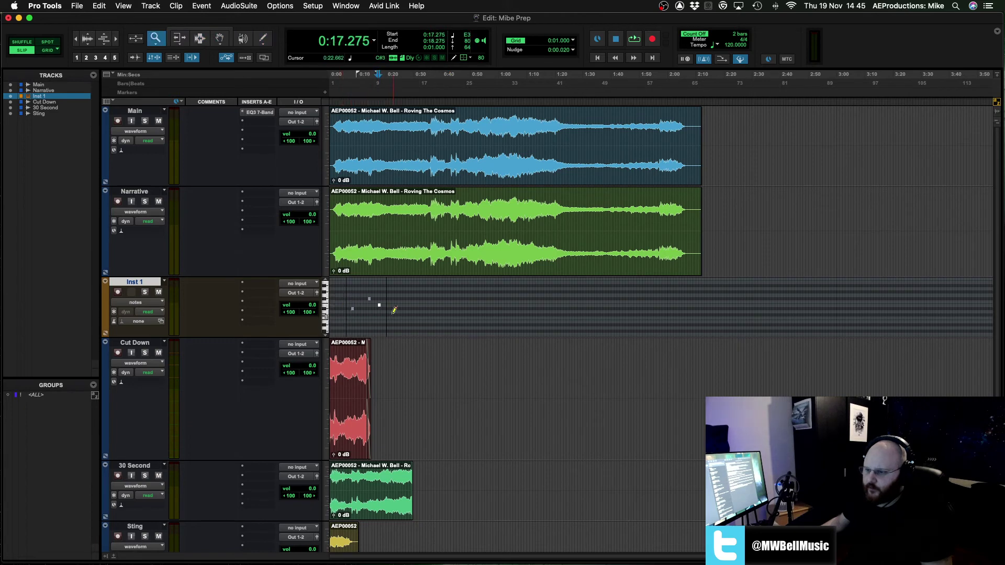
key(Escape)
key(Escape)
click(361, 314)
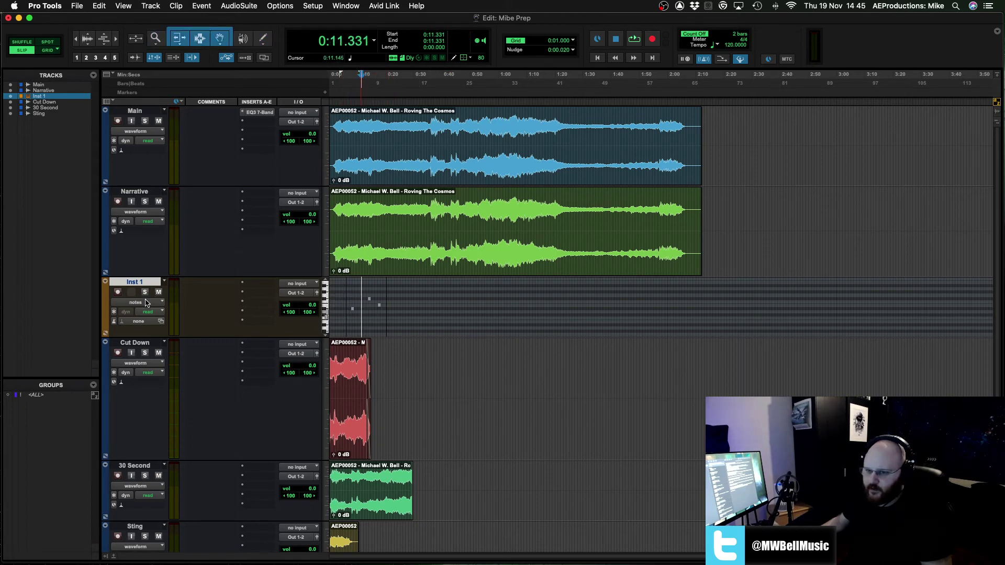
Step: Return the Inst 1 track to clips view and activate the Grabber tool
click(147, 303)
click(145, 295)
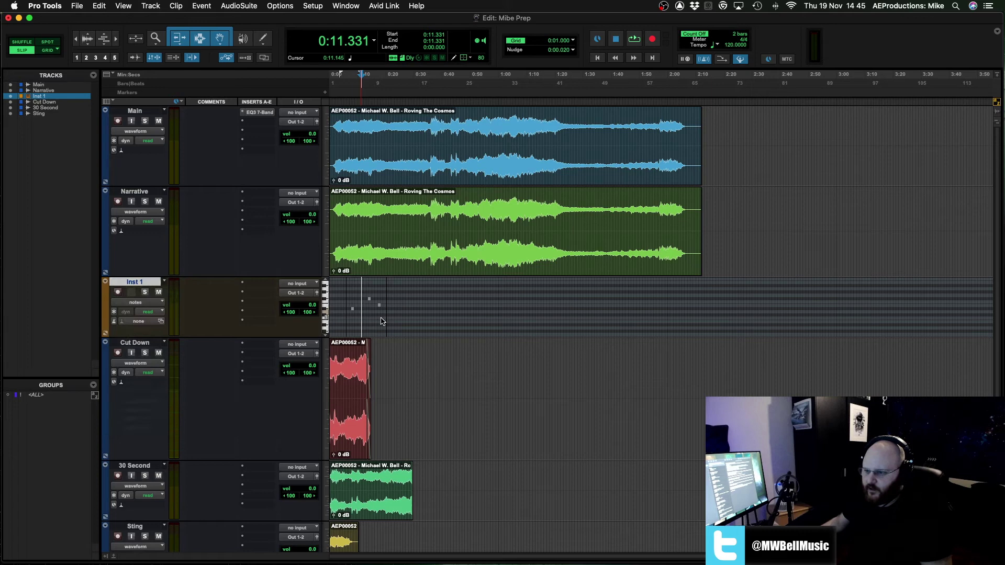
key(Escape)
key(Escape)
key(Escape)
key(Escape)
key(Escape)
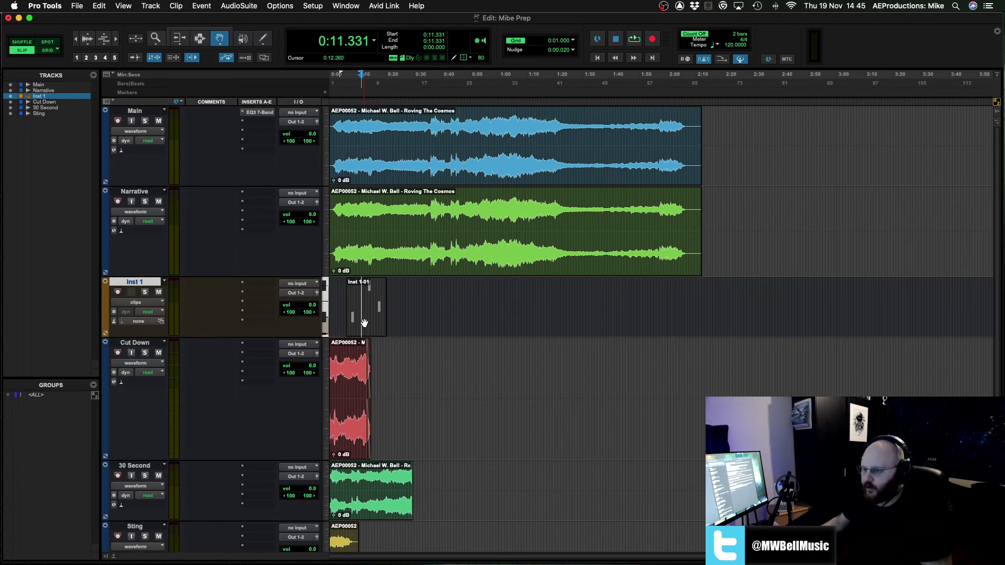
Step: Open the Inst 1-01 clip in the MIDI Editor, enlarge the editor window, and give the note area more height than the velocity lane
double_click(365, 321)
drag(681, 91, 636, 81)
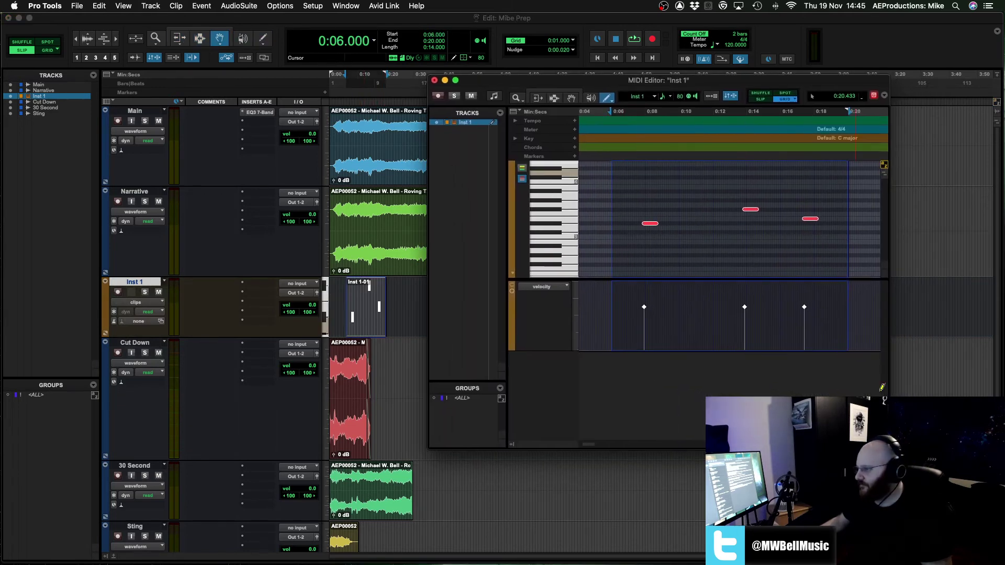
drag(891, 455, 916, 527)
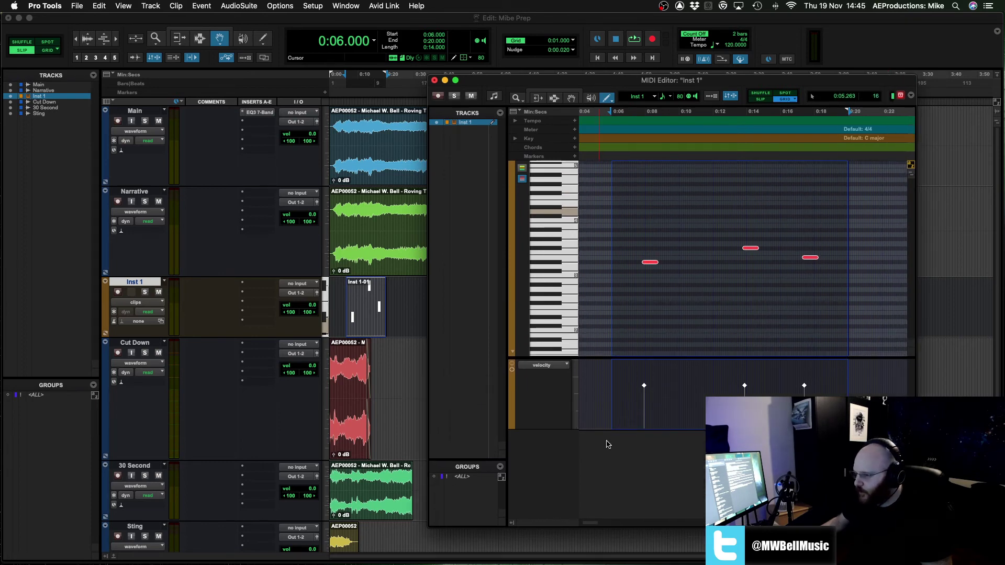
drag(526, 359, 543, 449)
scroll(668, 353, right, 1)
Step: Lengthen the three MIDI notes so they run nearly end to end, with the first note spanning 0:07.875 to 0:12.000
key(Escape)
key(Escape)
key(Escape)
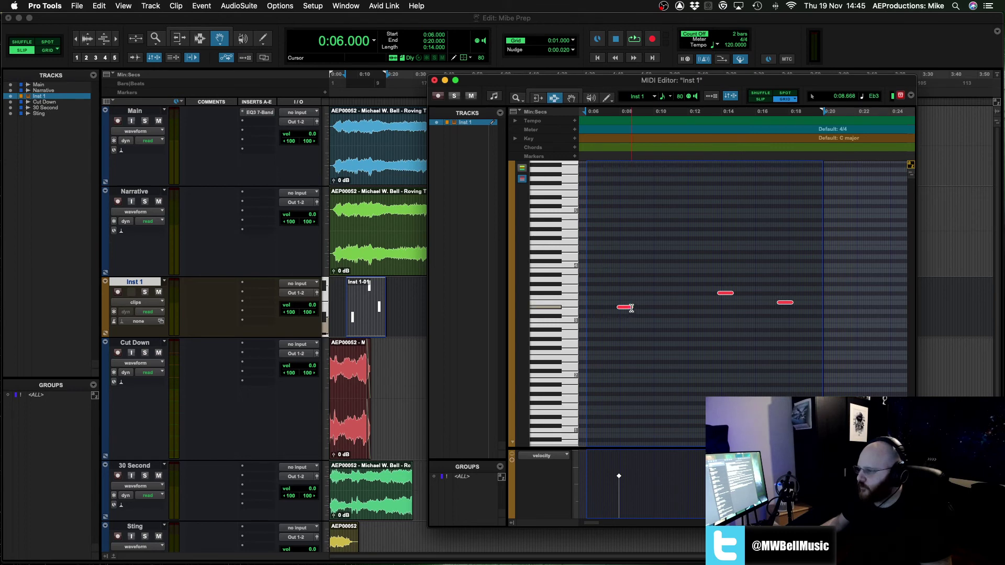
key(Escape)
key(Escape)
drag(656, 309, 690, 308)
click(644, 318)
drag(774, 295, 747, 301)
drag(654, 307, 650, 308)
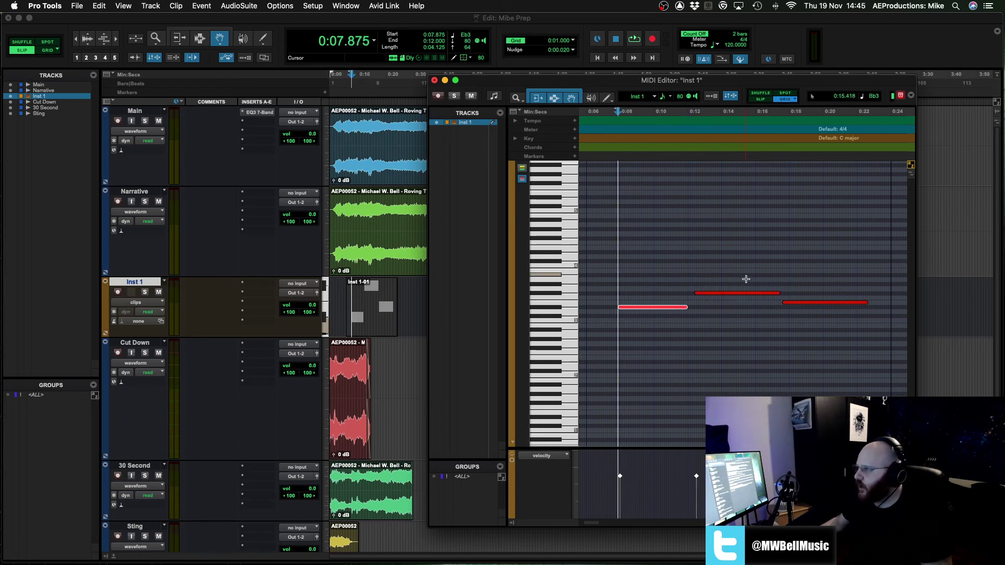
Step: View the MIDI Editor in full screen and return it to its windowed size
click(456, 81)
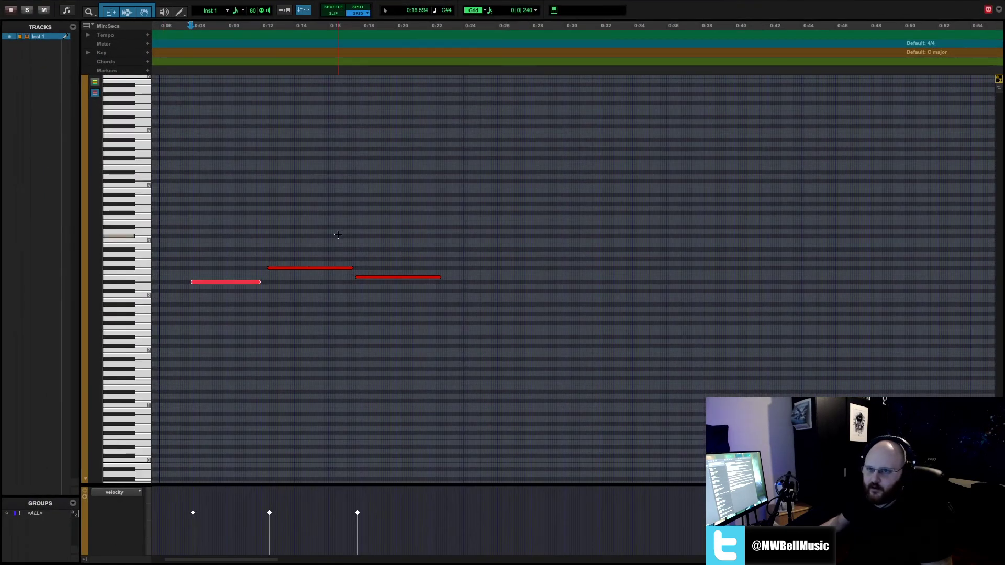
scroll(367, 105, down, 2)
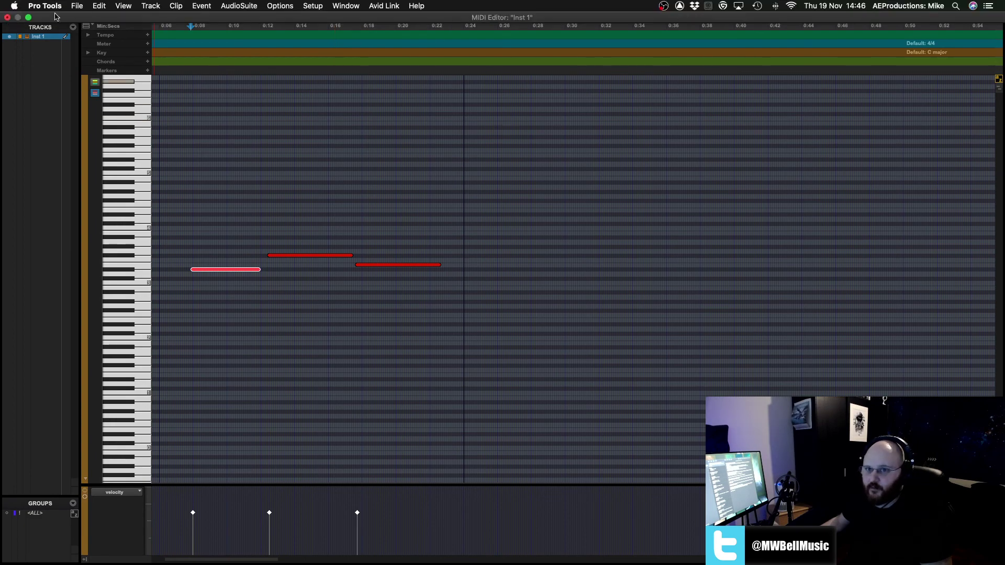
click(29, 18)
Step: Review the UI Theme options in the display preferences and cancel the dialog
click(45, 5)
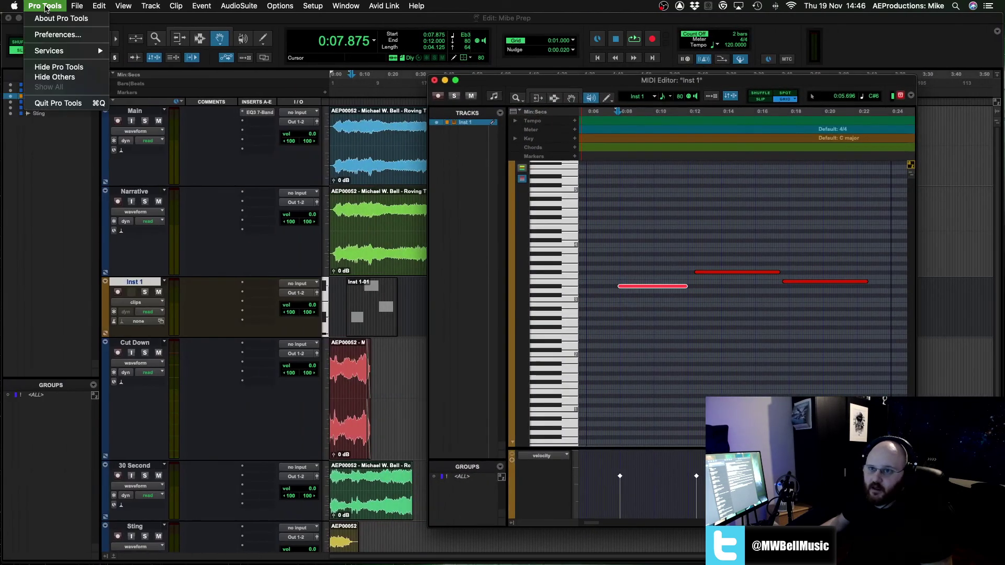
click(46, 35)
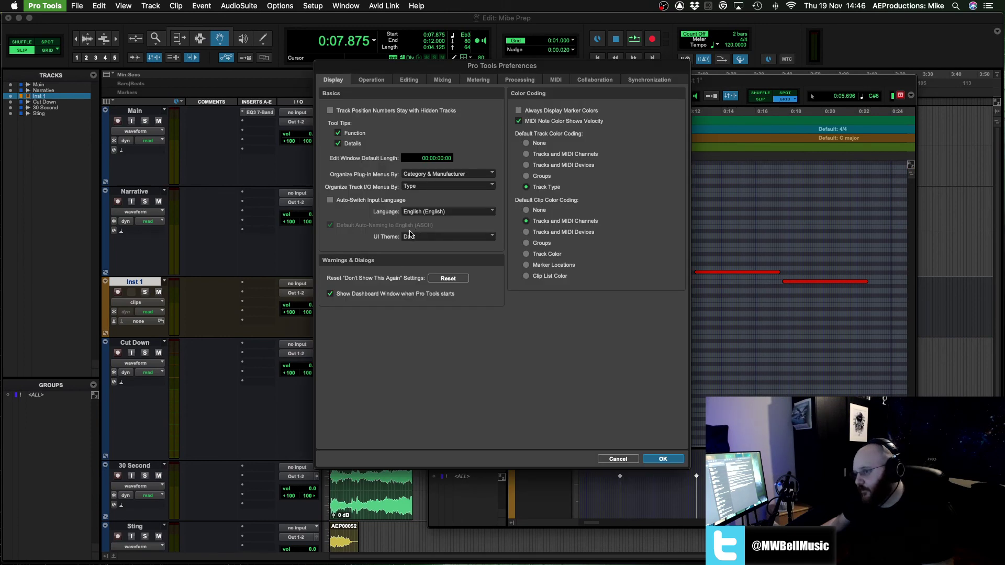
click(411, 236)
click(419, 235)
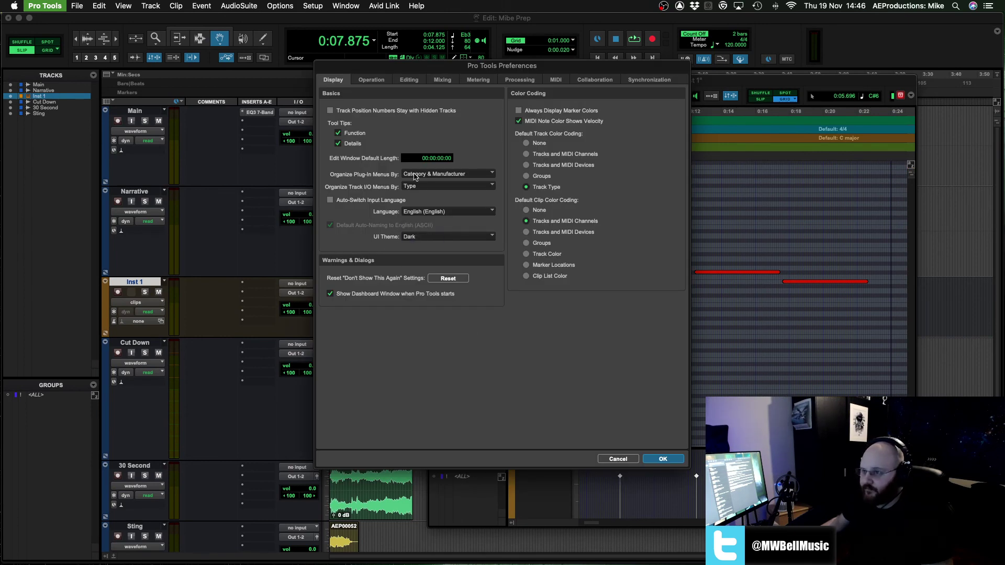
click(617, 459)
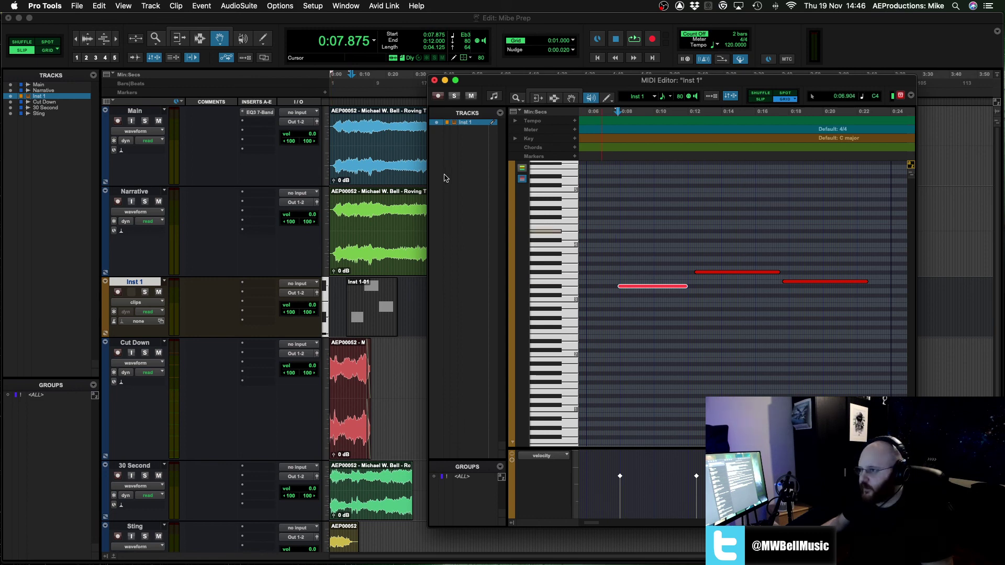
Step: Nudge the MIDI Editor window slightly and remove all three notes from the Inst 1-01 clip
drag(744, 83, 739, 81)
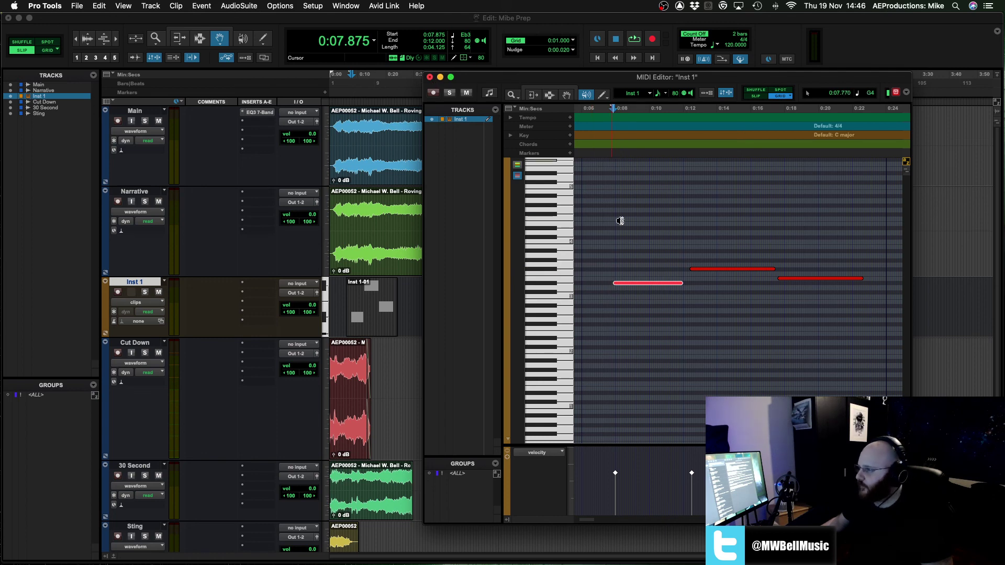
click(646, 253)
key(Escape)
key(Escape)
key(Escape)
key(Escape)
key(Escape)
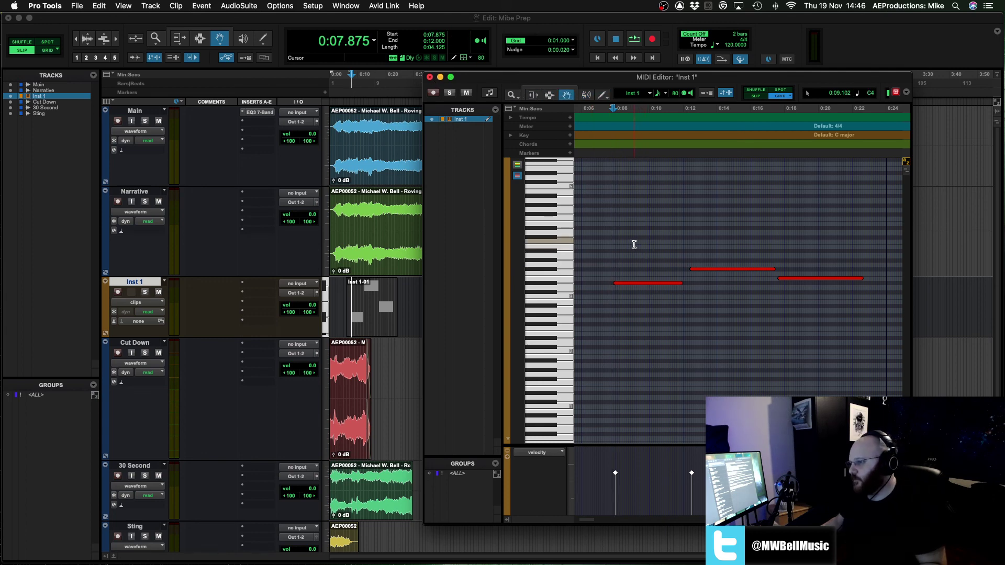
drag(634, 244, 684, 270)
key(super+z)
key(super+z)
key(super+z)
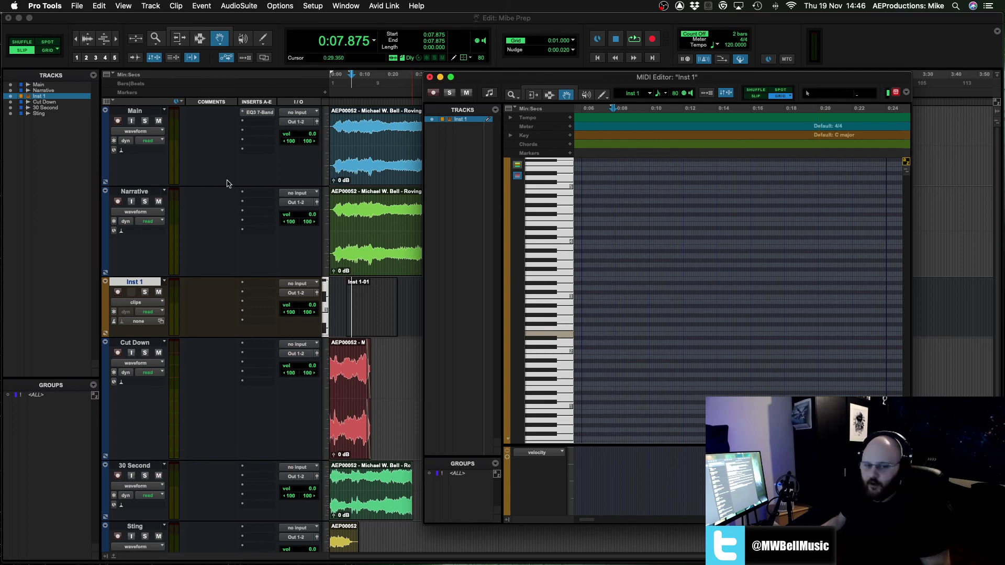